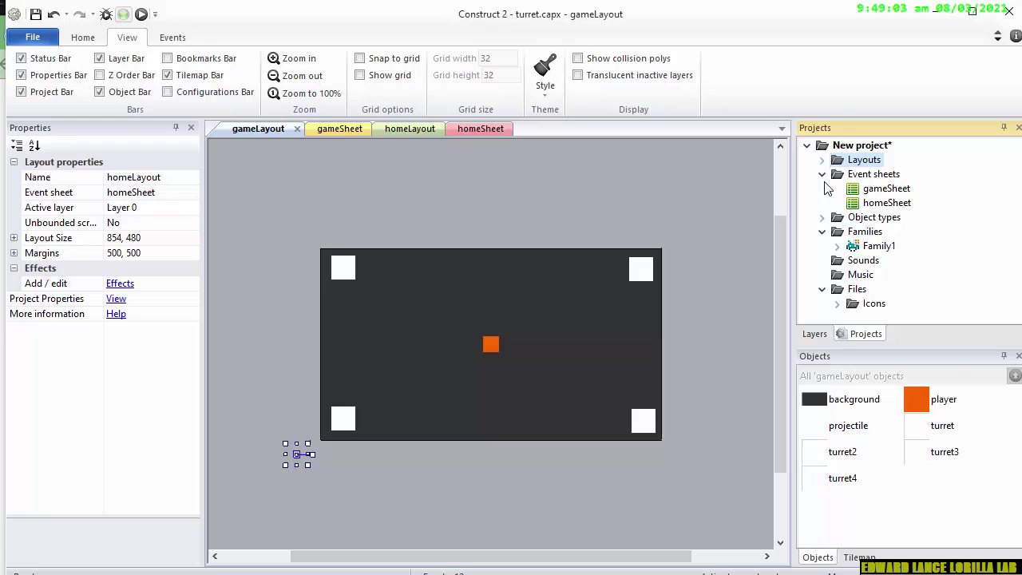
# Add a new layer above playerLayer in gameLayout
pyautogui.click(824, 174)
pyautogui.click(807, 334)
pyautogui.rightClick(855, 152)
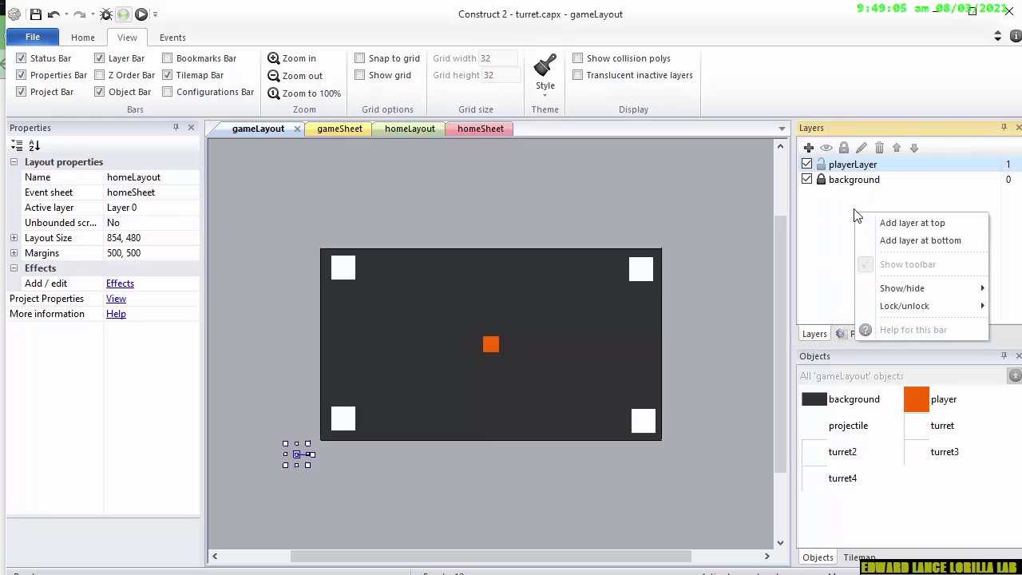
pyautogui.click(878, 157)
pyautogui.click(823, 164)
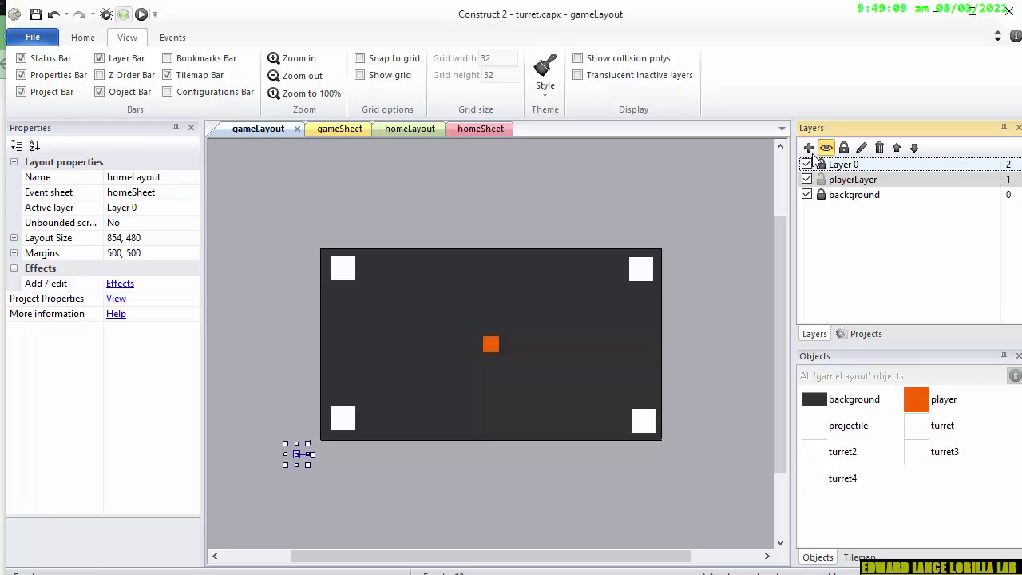
# Unlock the new top layer and rename it HUD
pyautogui.click(843, 164)
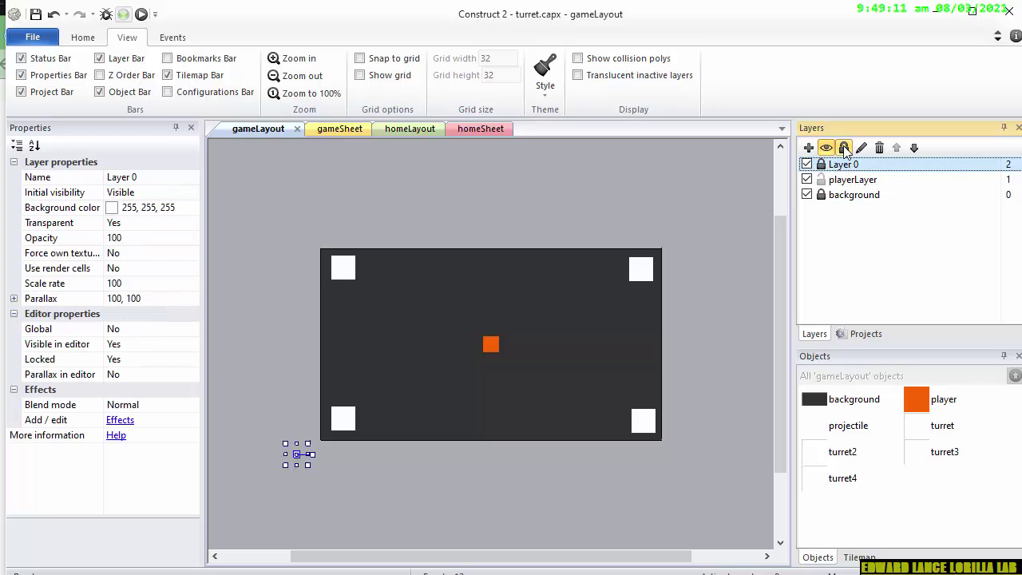
pyautogui.click(844, 148)
pyautogui.click(123, 177)
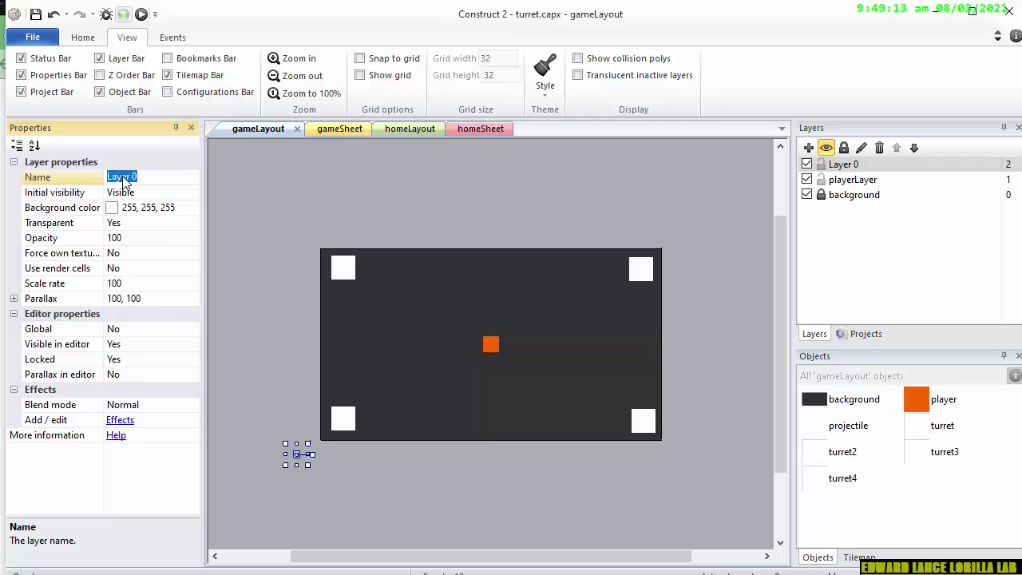
pyautogui.write('HUD')
pyautogui.click(873, 246)
# Move the orange player sprite straight down to about 433, 360 in the layout
pyautogui.moveTo(490, 349); pyautogui.dragTo(493, 400)
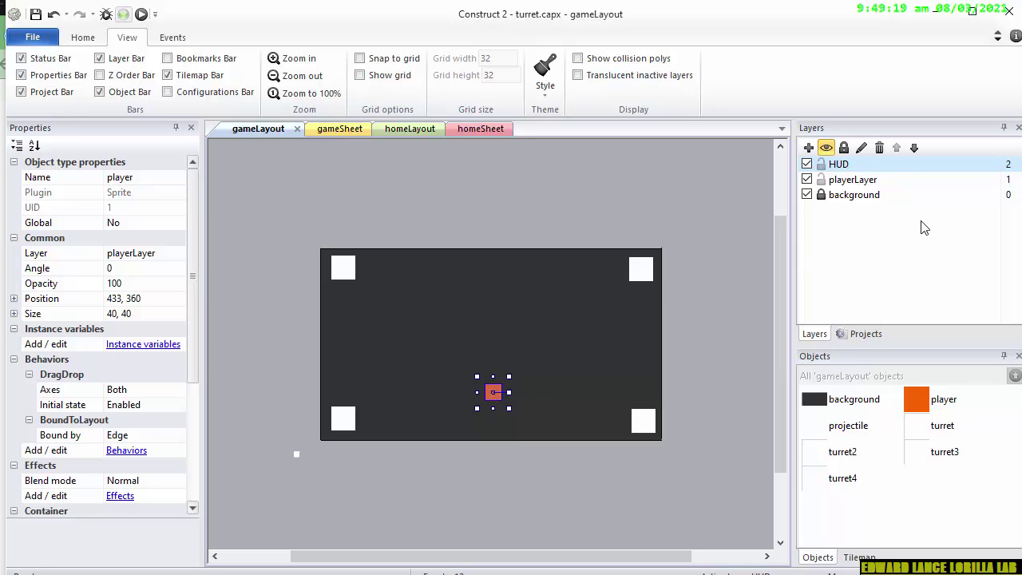
# Insert a Text object on the HUD layer near the middle of the layout, at about 295, 196
pyautogui.click(839, 163)
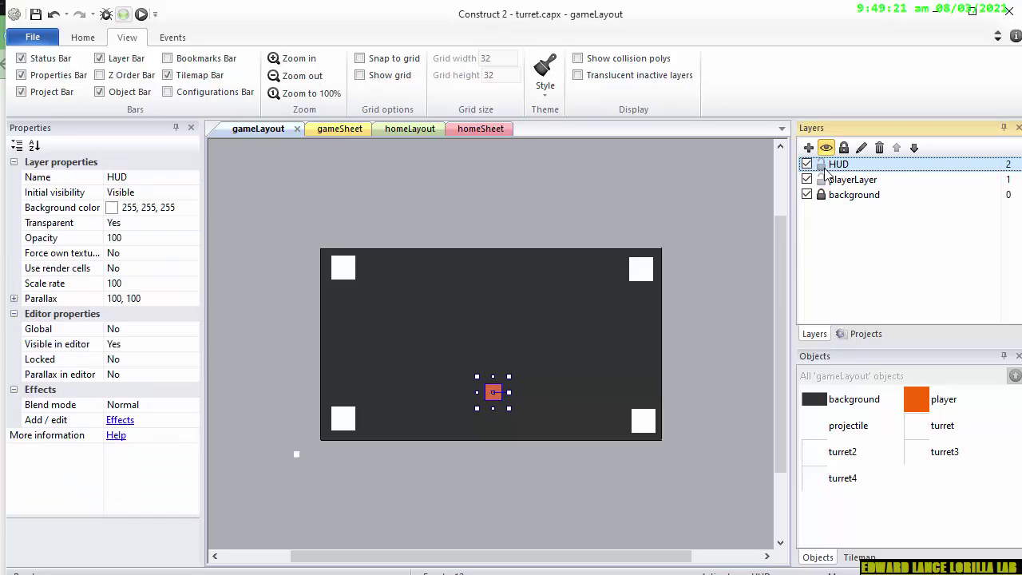
pyautogui.doubleClick(416, 347)
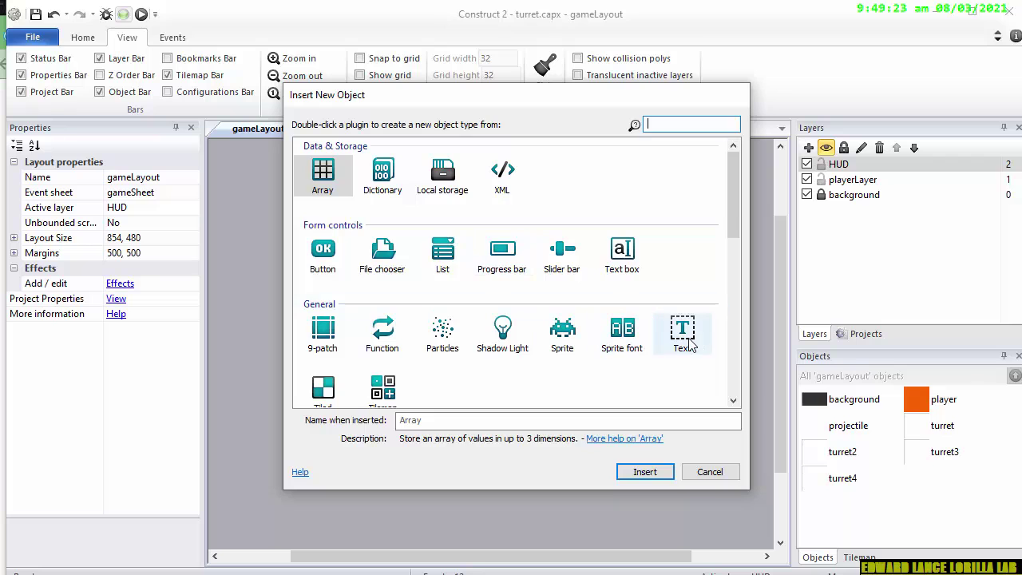
pyautogui.doubleClick(691, 345)
pyautogui.click(437, 326)
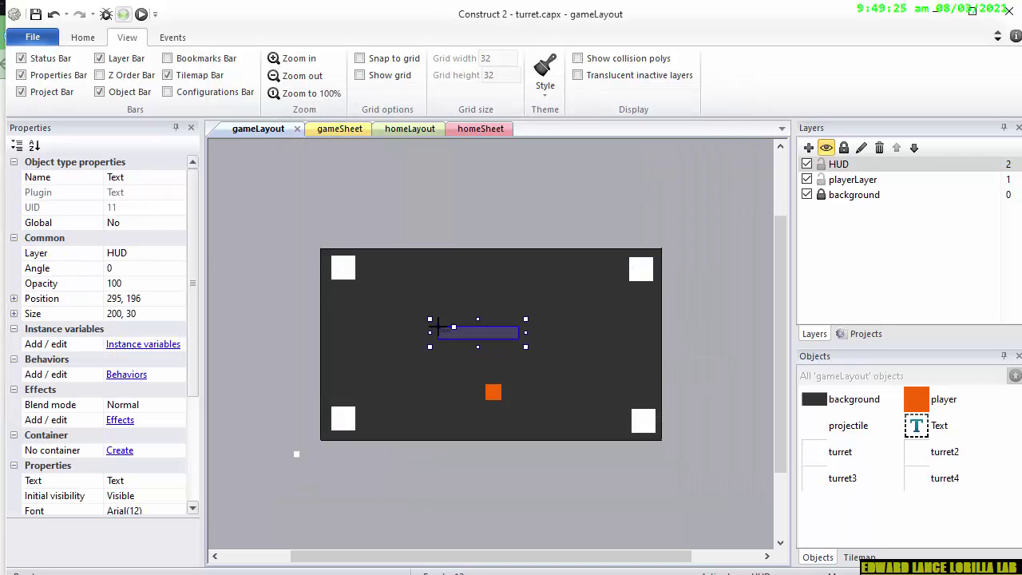
# Rename the new text object TextMessage
pyautogui.click(152, 177)
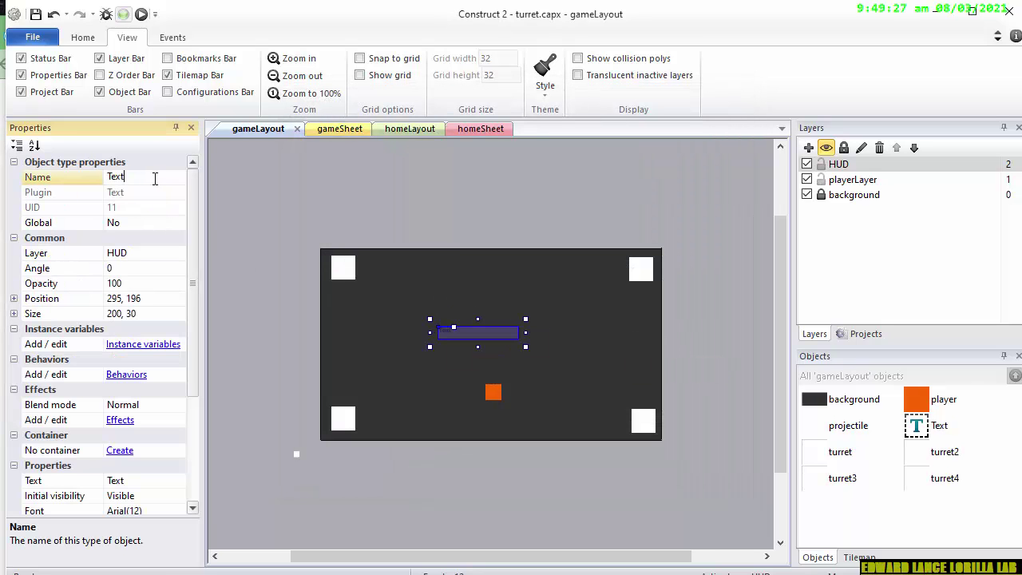
pyautogui.write('Message')
pyautogui.click(473, 350)
pyautogui.click(473, 346)
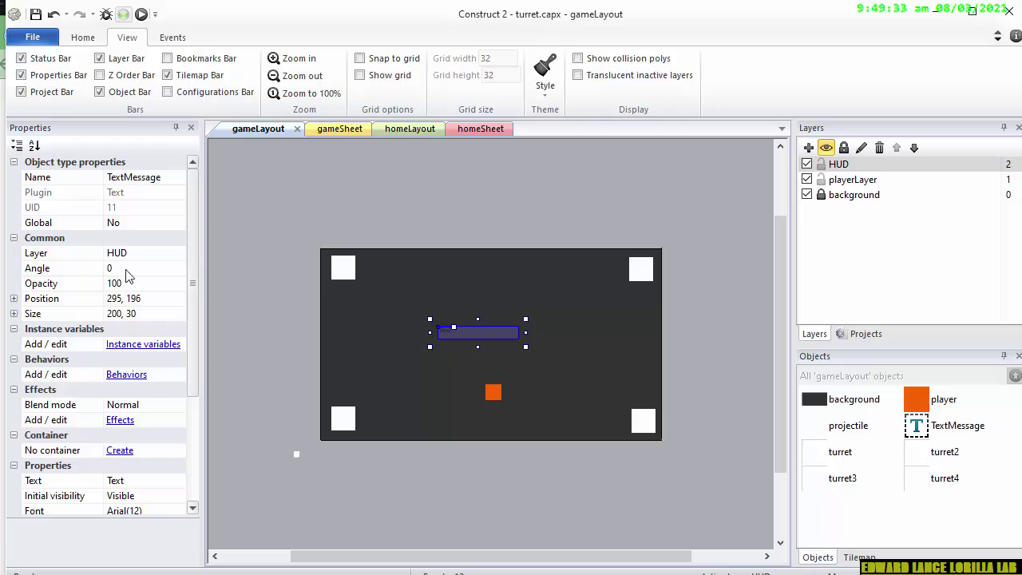
# Set the TextMessage font to Impact, Regular, size 36
pyautogui.click(117, 284)
pyautogui.click(132, 313)
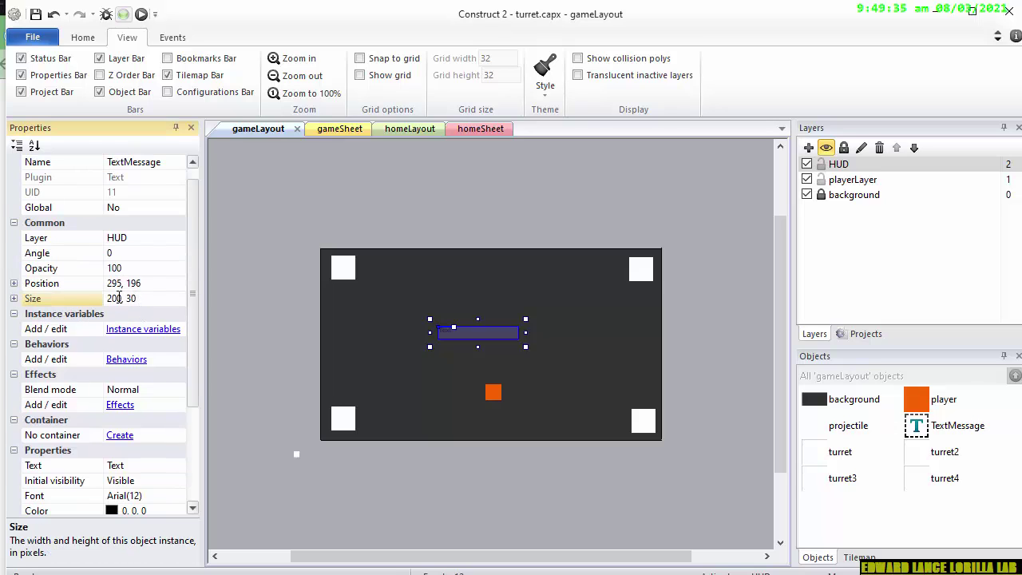
pyautogui.scroll(-1, 116, 297)
pyautogui.scroll(-1, 126, 442)
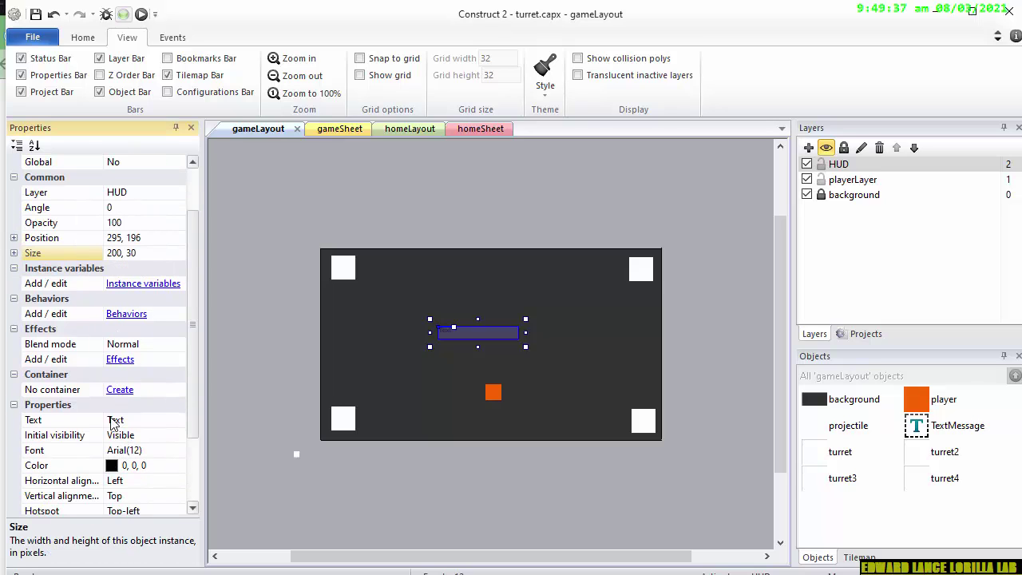
pyautogui.click(136, 450)
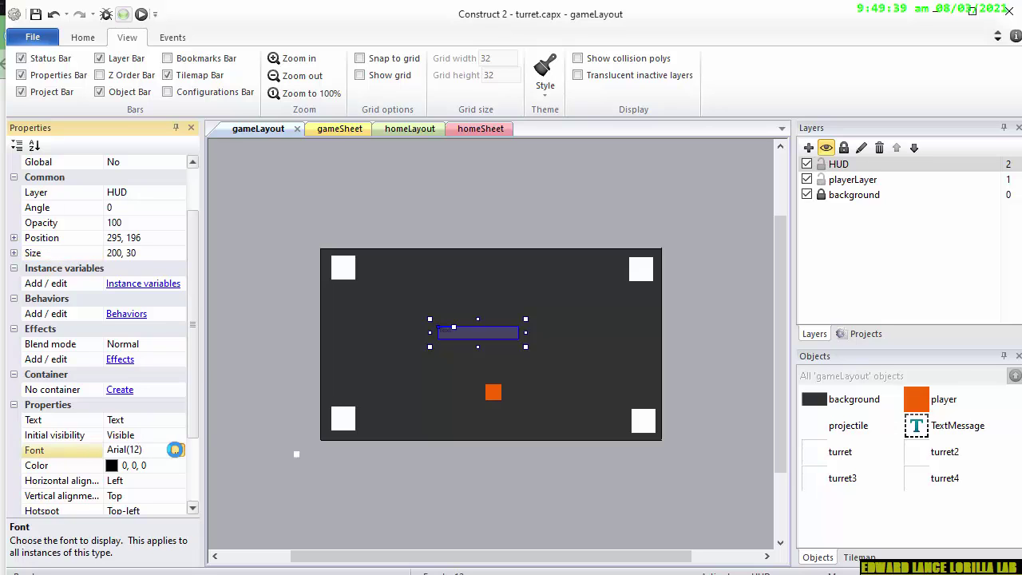
pyautogui.click(178, 450)
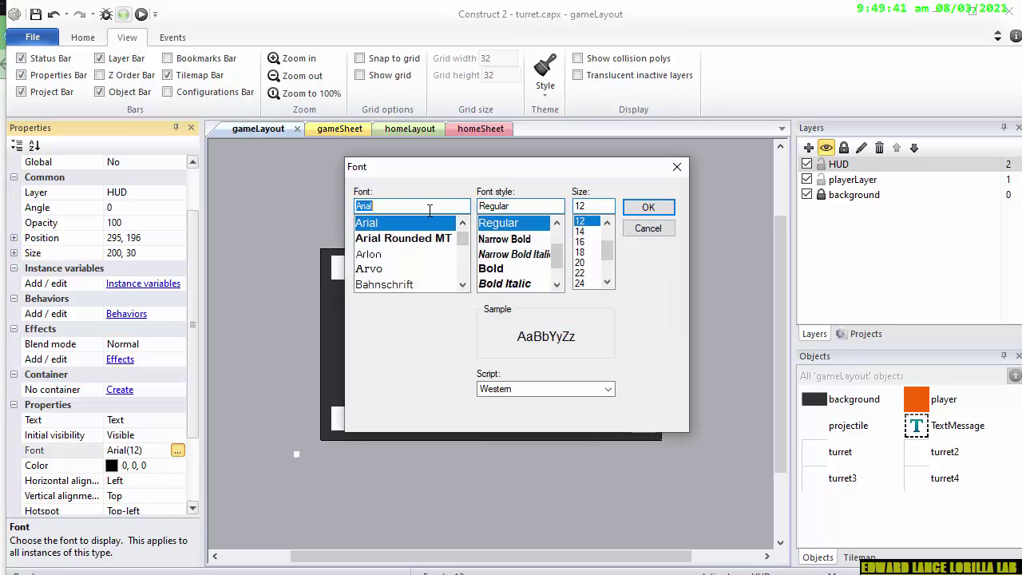
pyautogui.write('impact')
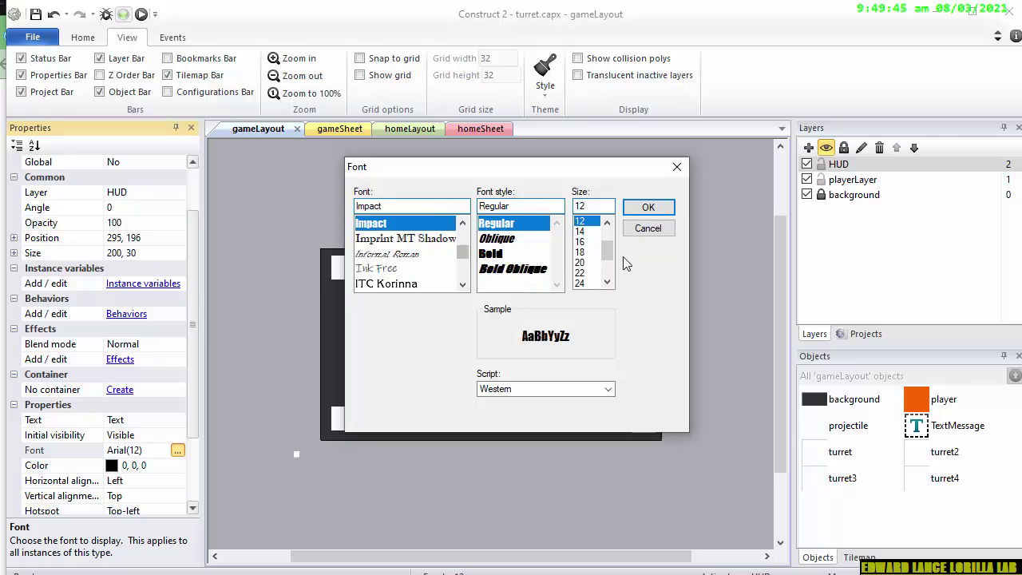
pyautogui.click(581, 273)
pyautogui.click(580, 283)
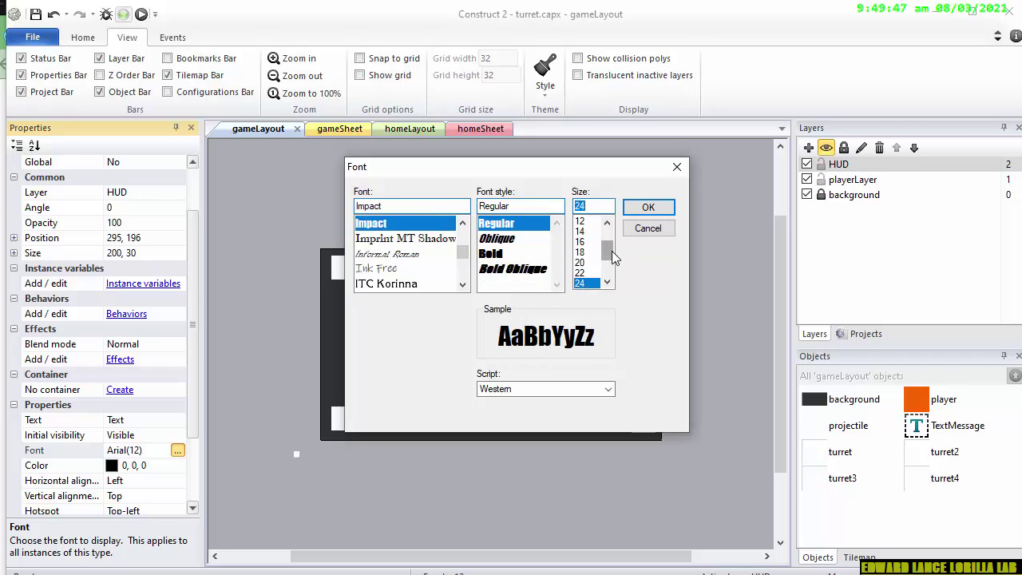
pyautogui.moveTo(612, 251); pyautogui.dragTo(612, 261)
pyautogui.click(588, 273)
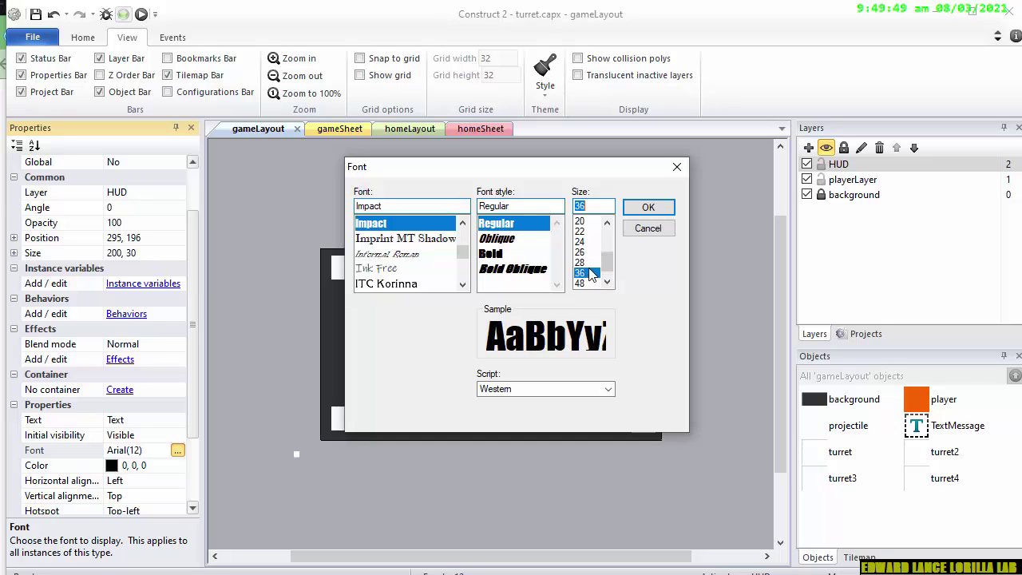
pyautogui.click(647, 209)
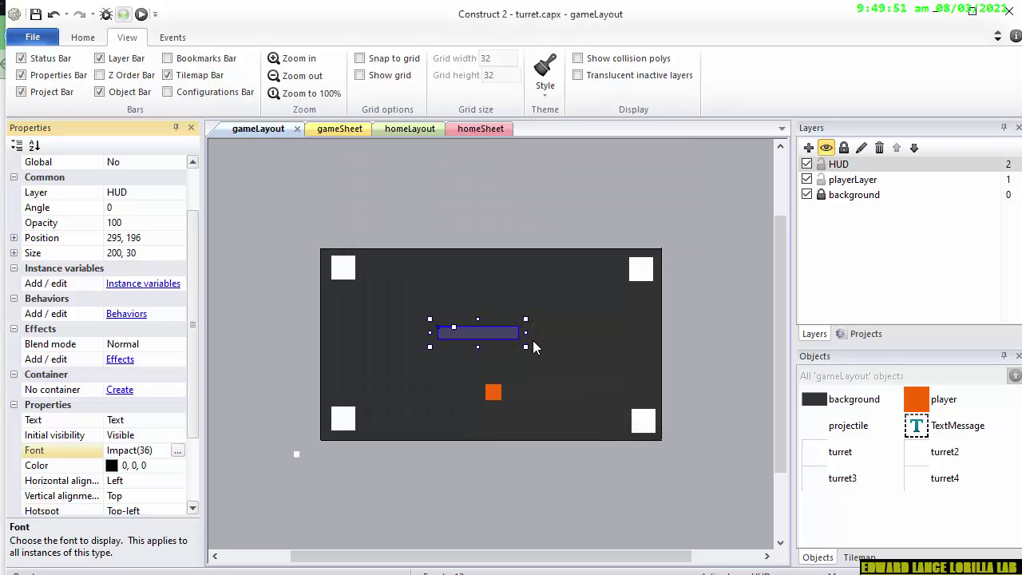
# Enlarge the TextMessage box to about 334 by 138 pixels
pyautogui.moveTo(525, 347); pyautogui.dragTo(577, 389)
pyautogui.rightClick(575, 389)
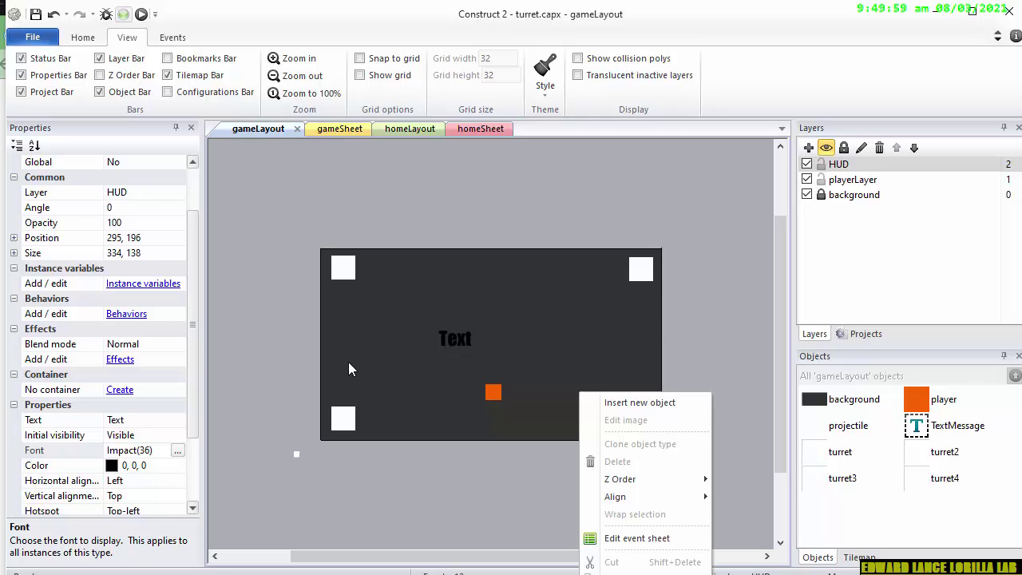
pyautogui.rightClick(404, 360)
# Change the TextMessage text color to white (255, 255, 255)
pyautogui.click(445, 343)
pyautogui.rightClick(442, 341)
pyautogui.click(159, 469)
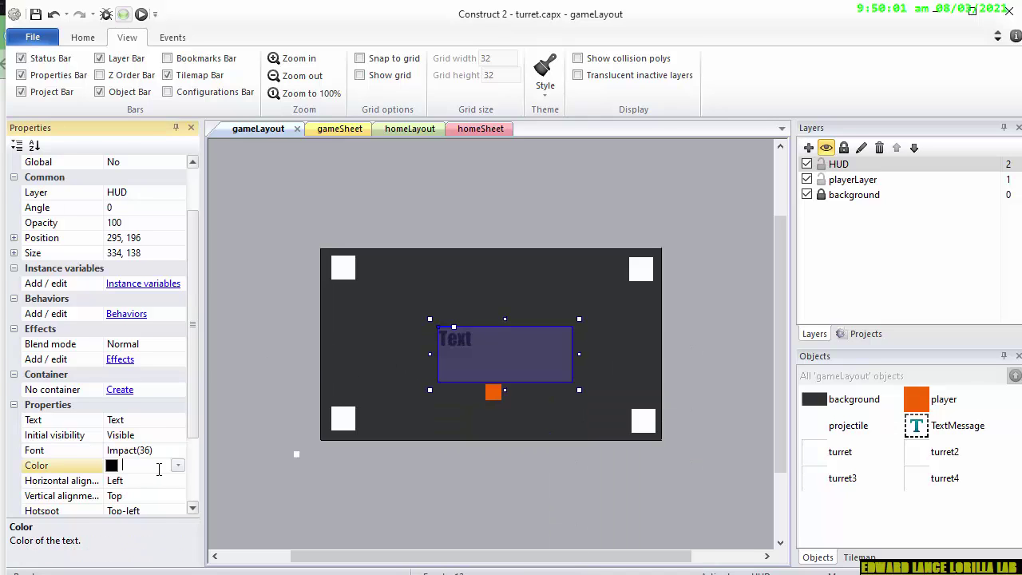
pyautogui.click(177, 451)
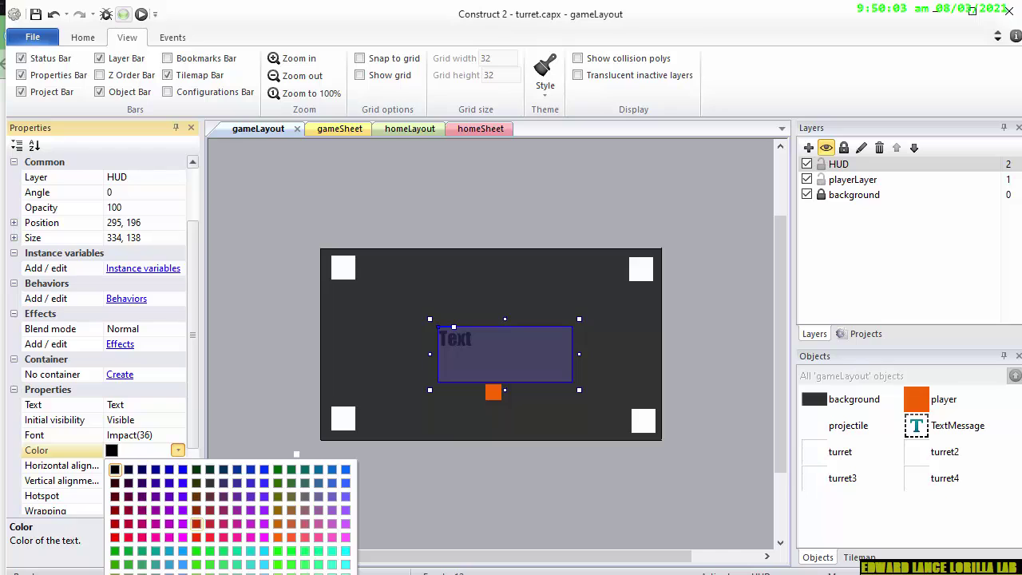
pyautogui.click(173, 515)
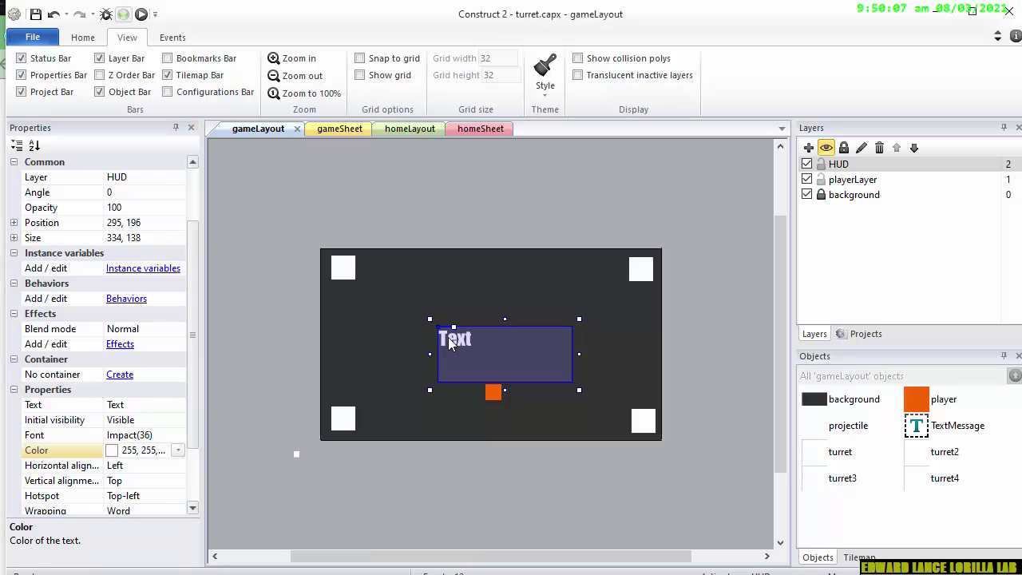
# Move the TextMessage box up to about 283, 116 and set its horizontal and vertical alignment to Center
pyautogui.moveTo(457, 344); pyautogui.dragTo(454, 319)
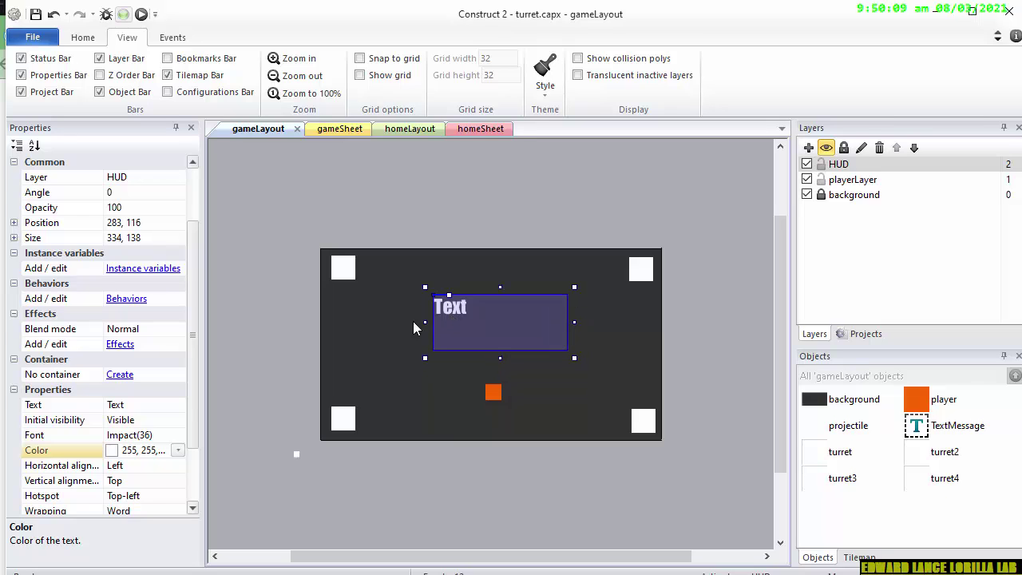
pyautogui.click(160, 466)
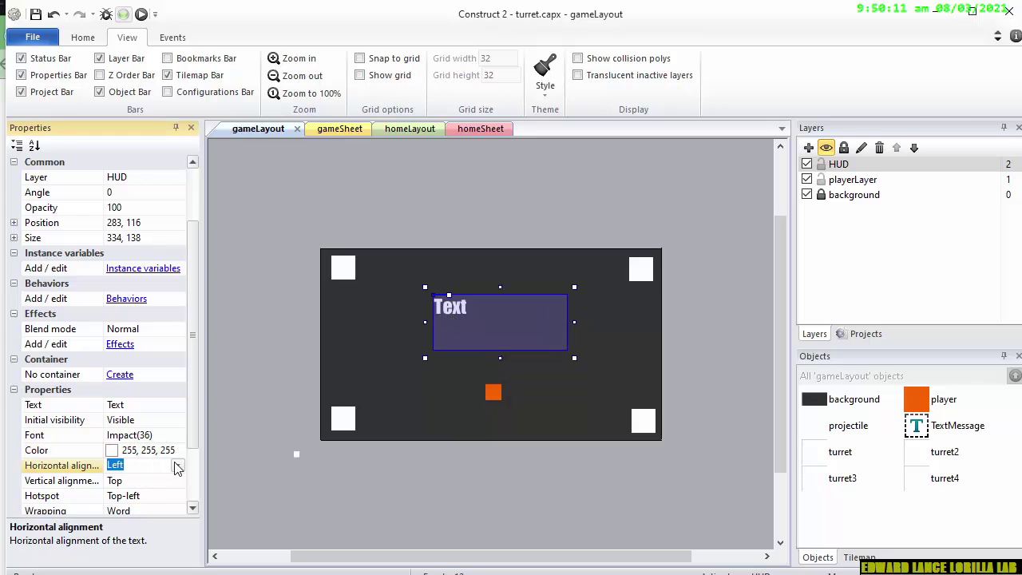
pyautogui.click(177, 466)
pyautogui.click(154, 496)
pyautogui.click(151, 482)
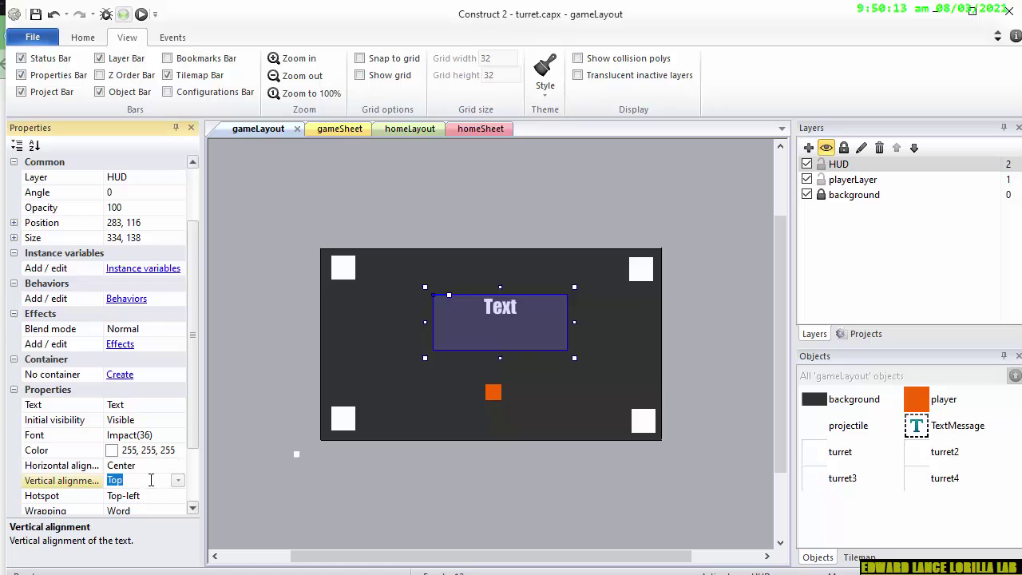
pyautogui.click(177, 481)
pyautogui.click(142, 515)
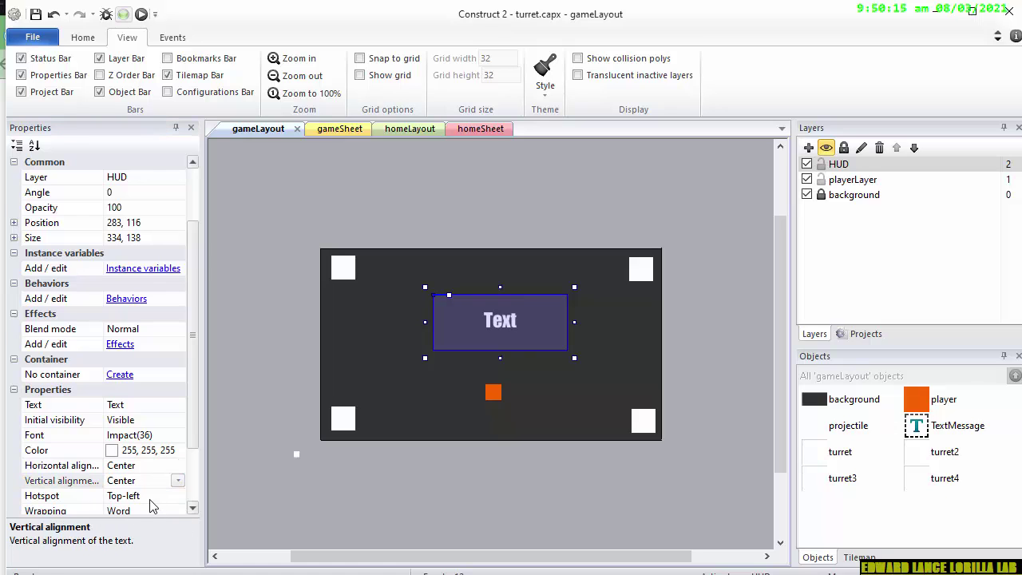
# Set the hotspot of TextMessage to Center
pyautogui.click(154, 496)
pyautogui.click(177, 496)
pyautogui.scroll(2, 143, 531)
pyautogui.click(177, 496)
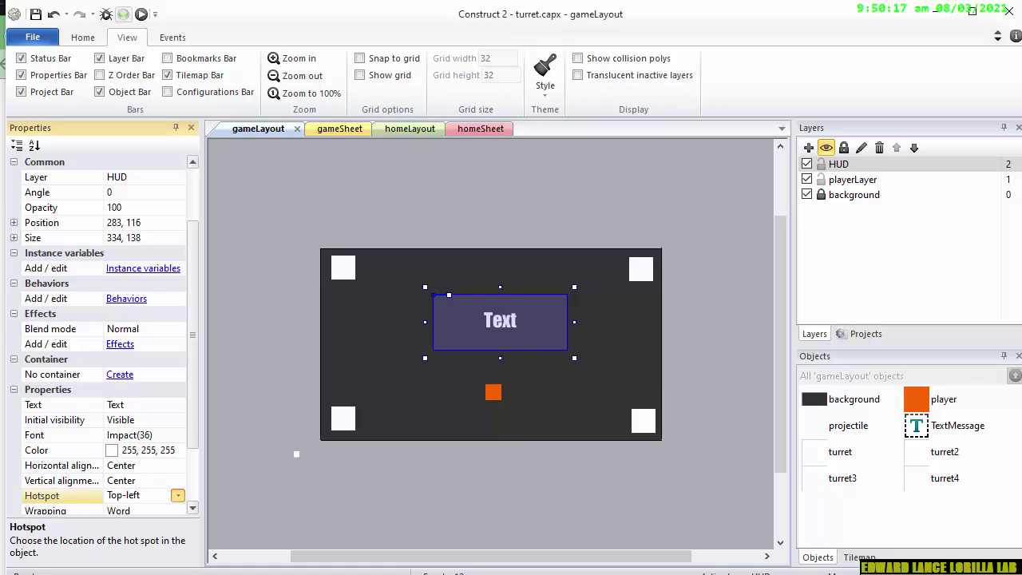
pyautogui.click(162, 556)
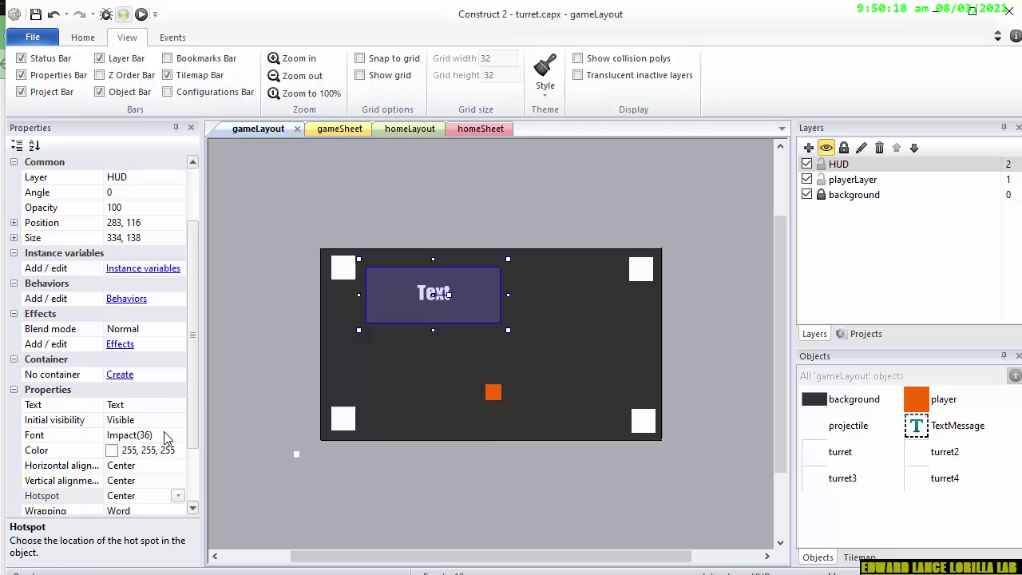
# Align the TextMessage box to the horizontal center of the window
pyautogui.rightClick(390, 303)
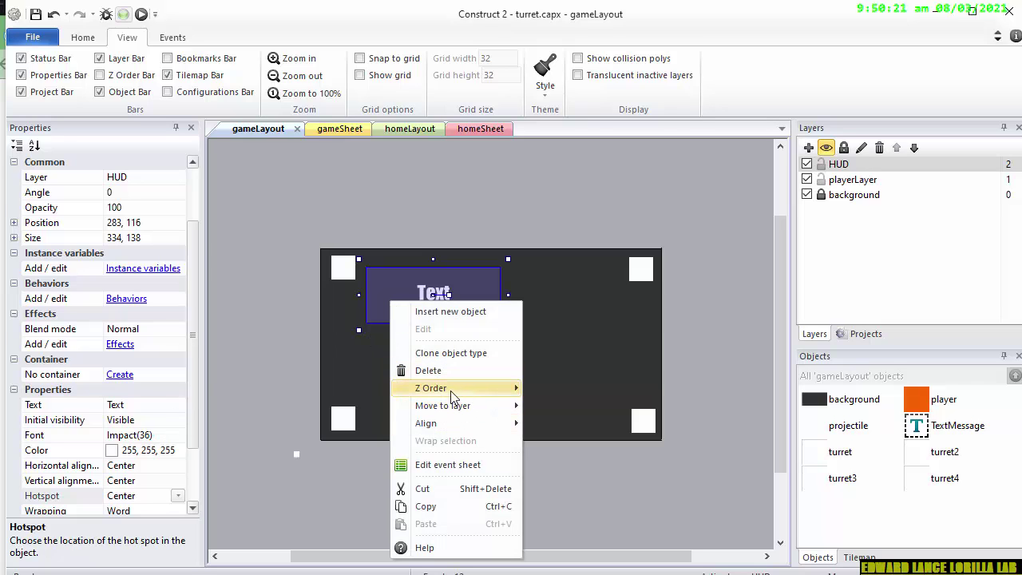
pyautogui.moveTo(448, 409)
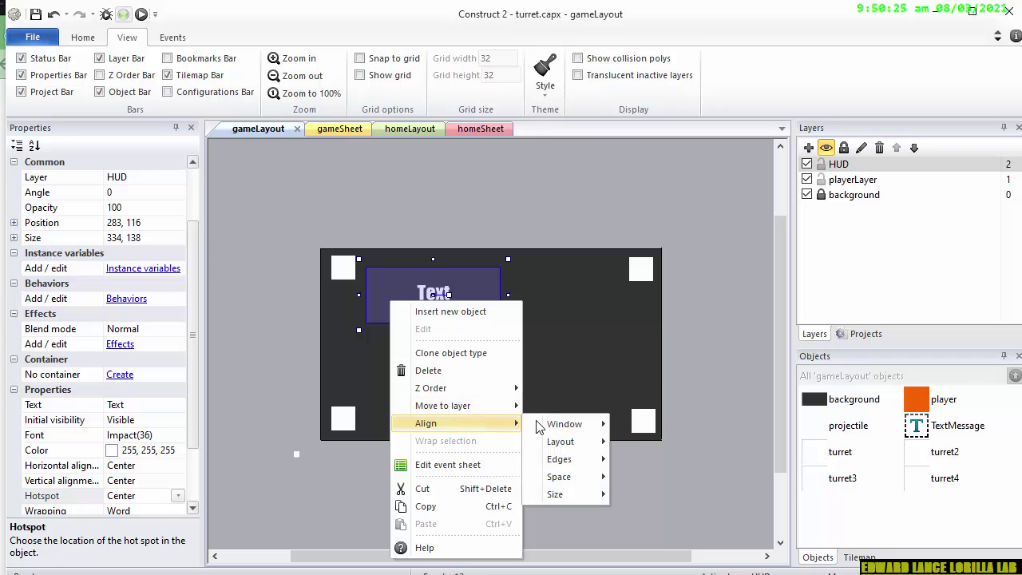
pyautogui.moveTo(571, 426)
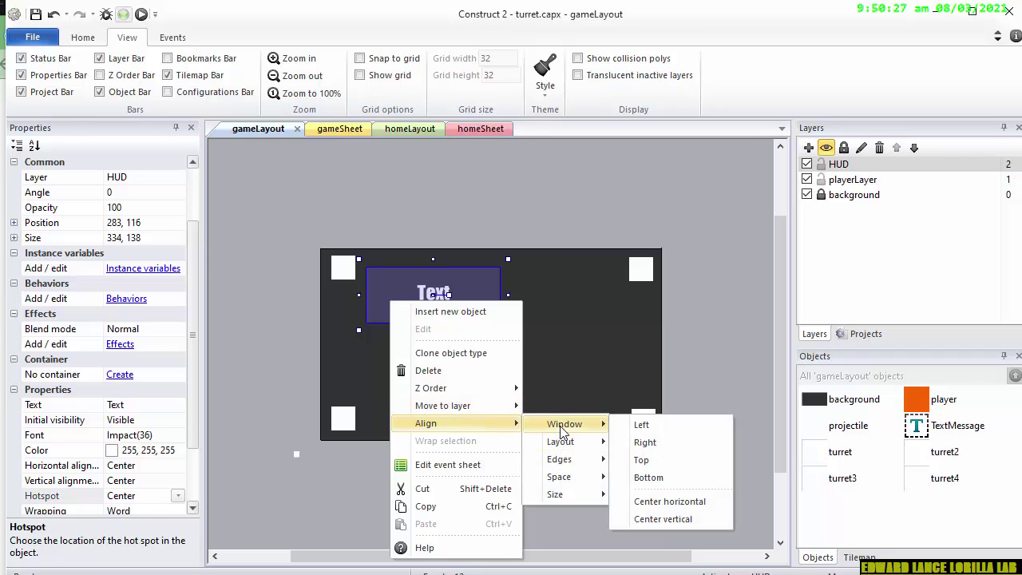
pyautogui.click(660, 503)
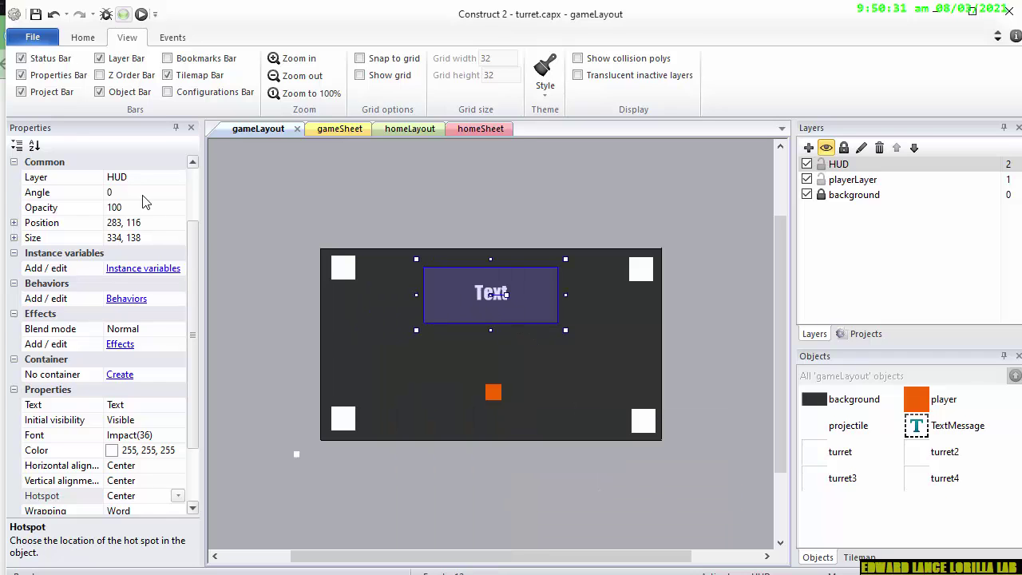
# Set the TextMessage font size to 72 in Impact Regular
pyautogui.moveTo(197, 289); pyautogui.dragTo(192, 241)
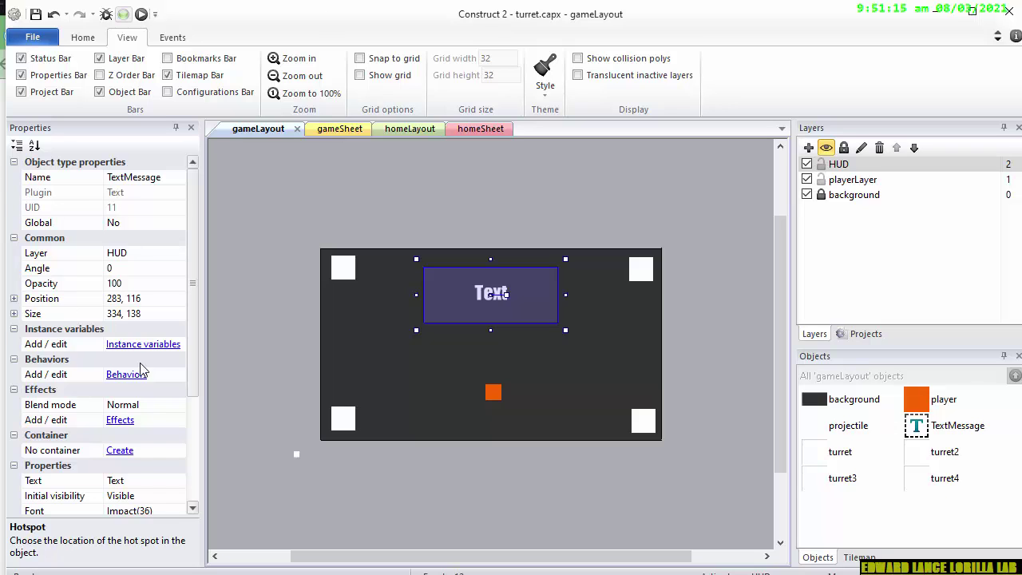
pyautogui.moveTo(197, 384); pyautogui.dragTo(200, 426)
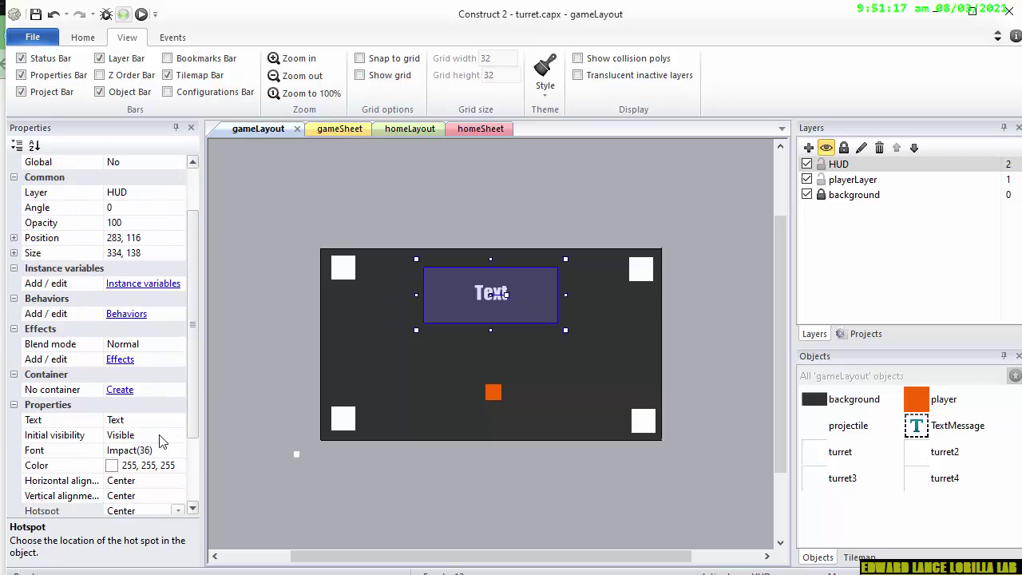
pyautogui.click(140, 450)
pyautogui.click(177, 451)
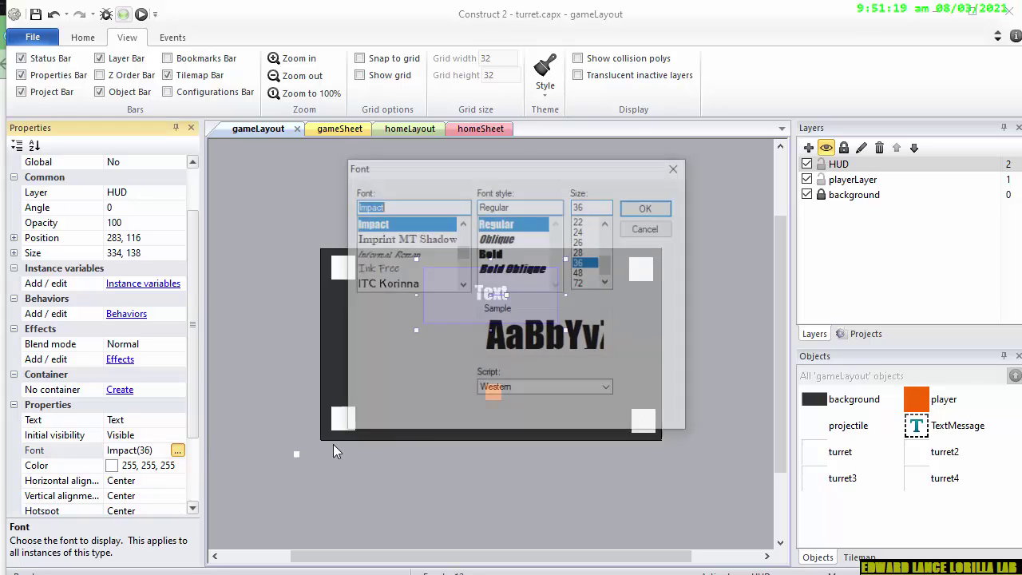
pyautogui.click(583, 283)
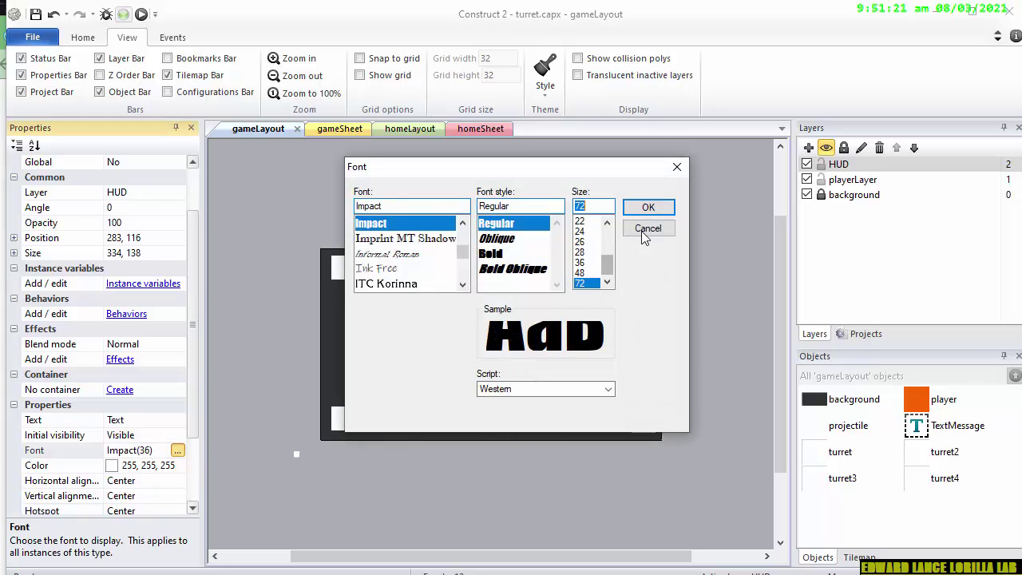
pyautogui.click(647, 207)
# Enlarge the TextMessage box toward its lower-left corner to about 530 by 224 so the larger text fits
pyautogui.scroll(-1, 463, 319)
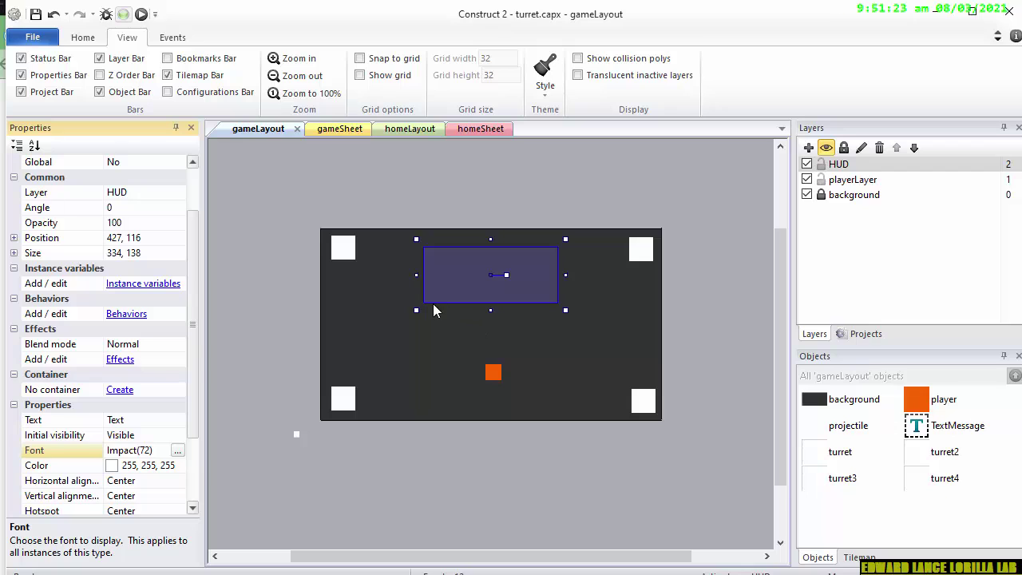
pyautogui.moveTo(416, 310); pyautogui.dragTo(387, 330)
pyautogui.rightClick(349, 353)
pyautogui.click(432, 301)
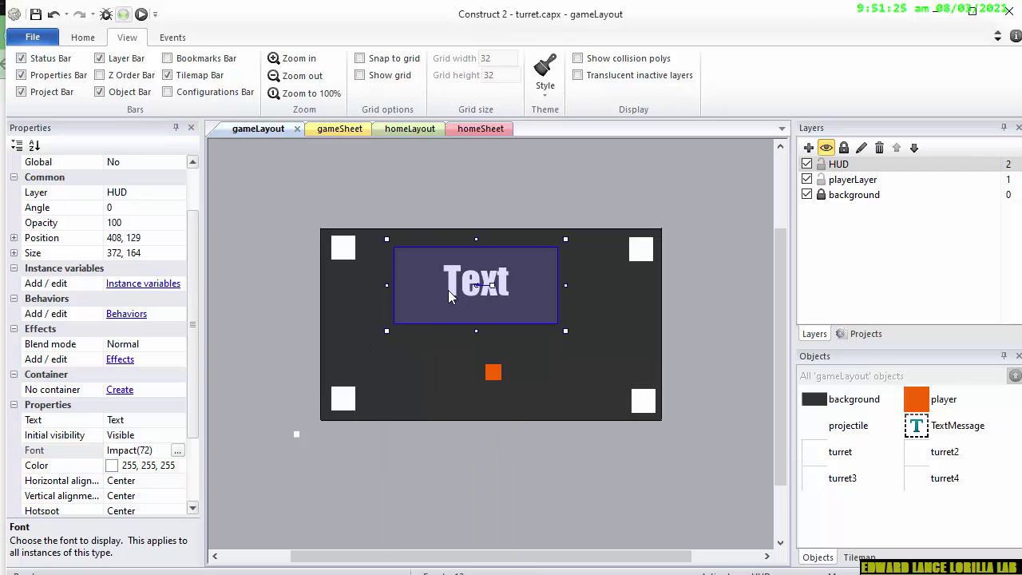
pyautogui.moveTo(387, 330); pyautogui.dragTo(338, 345)
# Align the enlarged TextMessage box to the horizontal center of the layout
pyautogui.rightClick(483, 314)
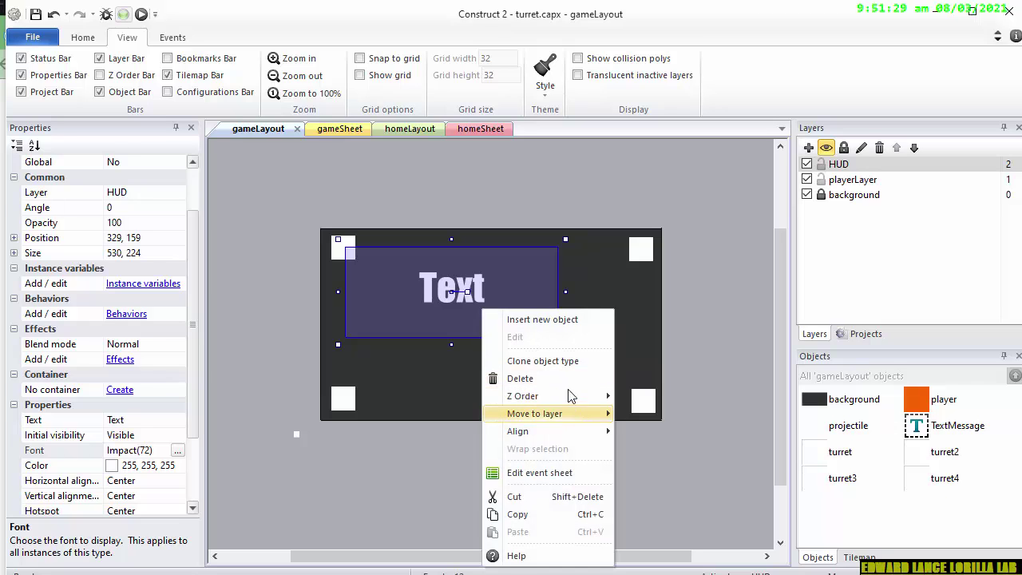
pyautogui.moveTo(562, 422)
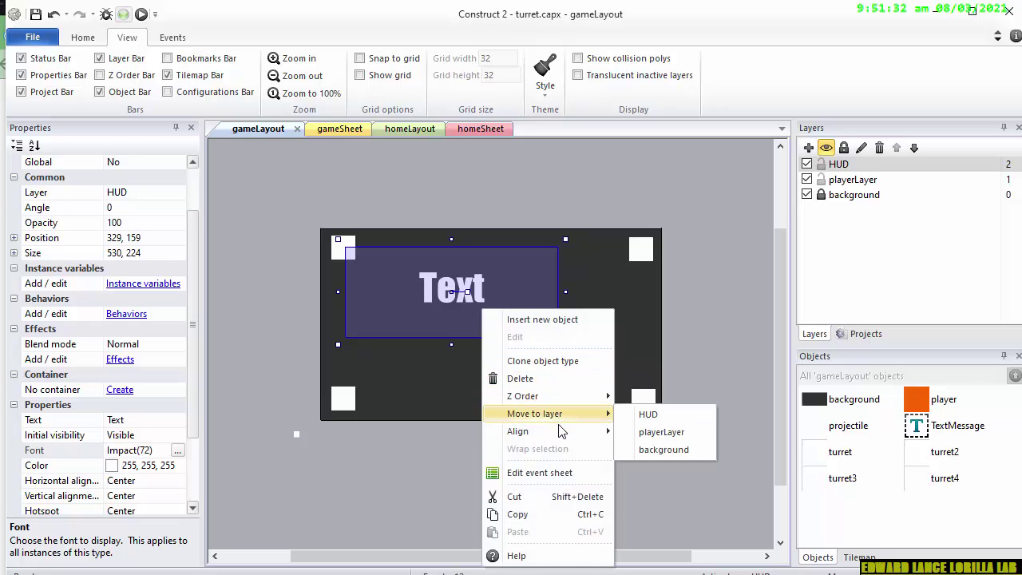
pyautogui.moveTo(658, 453)
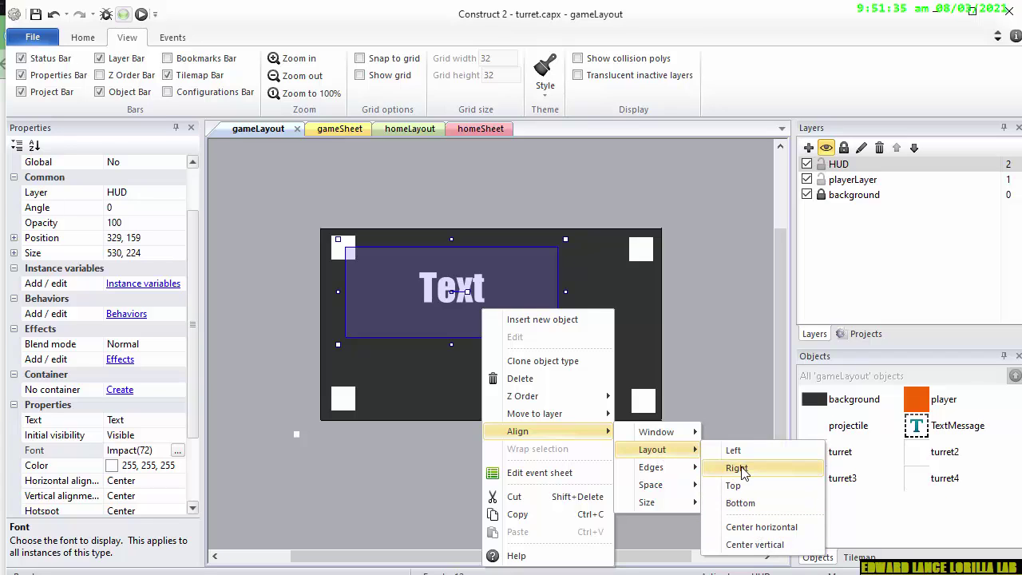
pyautogui.click(737, 527)
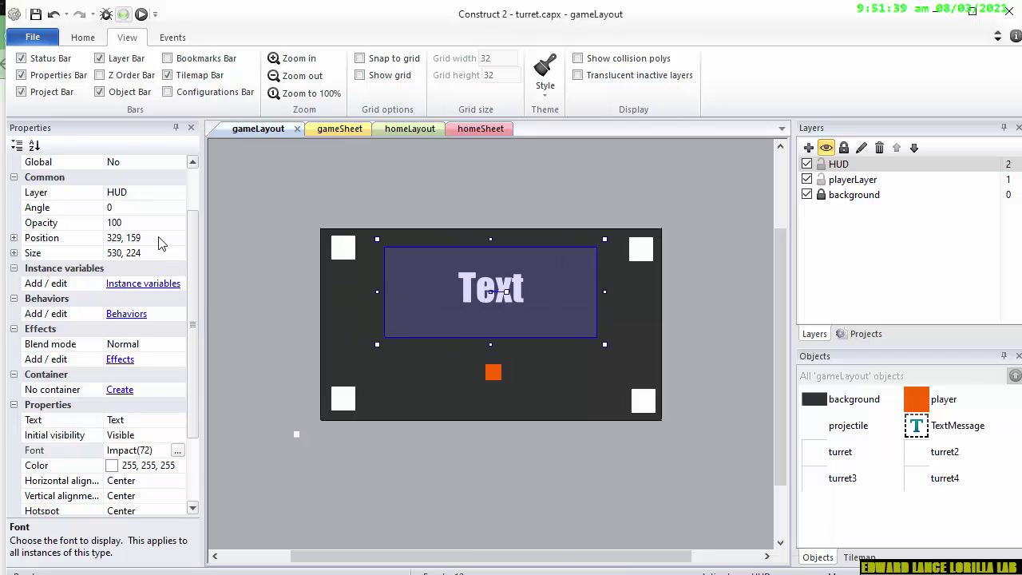
# Change the displayed text of TextMessage to "Ready?"
pyautogui.click(121, 420)
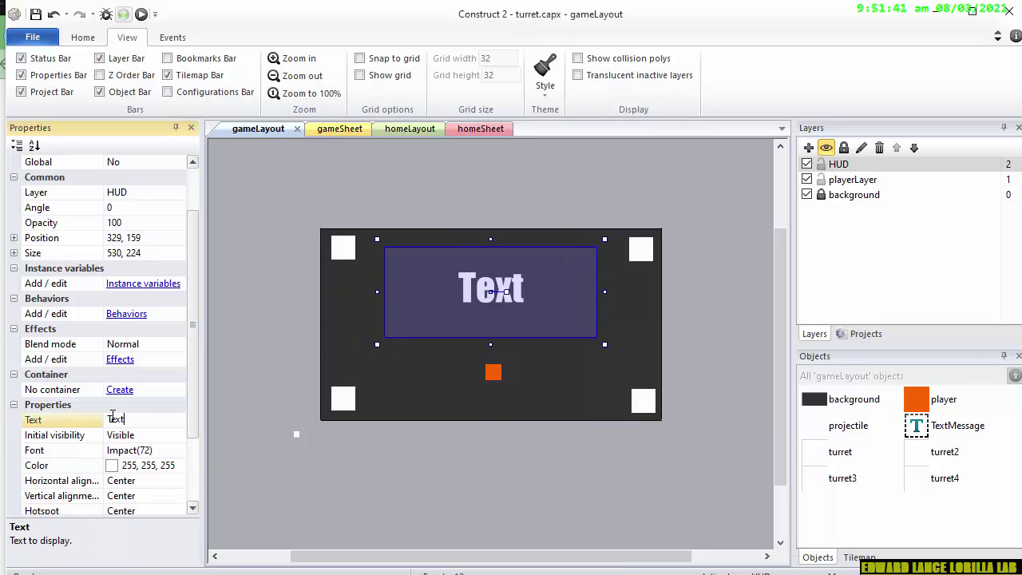
pyautogui.doubleClick(113, 419)
pyautogui.write('Ready?')
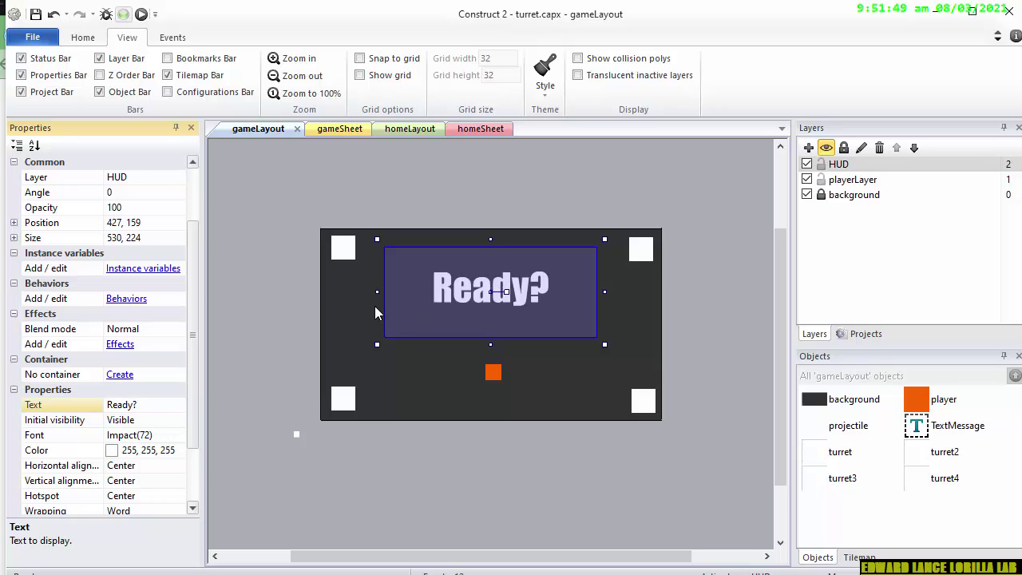
# Widen the TextMessage box on both sides to about 652 by 224, keeping its height
pyautogui.moveTo(378, 294); pyautogui.dragTo(356, 292)
pyautogui.click(353, 292)
pyautogui.rightClick(351, 292)
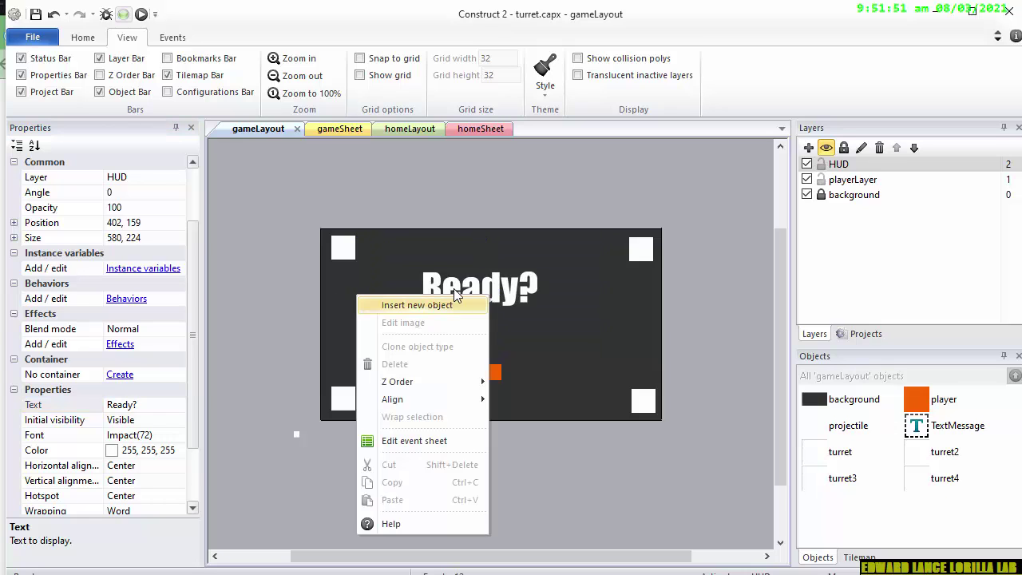
pyautogui.click(504, 297)
pyautogui.moveTo(604, 291); pyautogui.dragTo(605, 291)
pyautogui.click(634, 290)
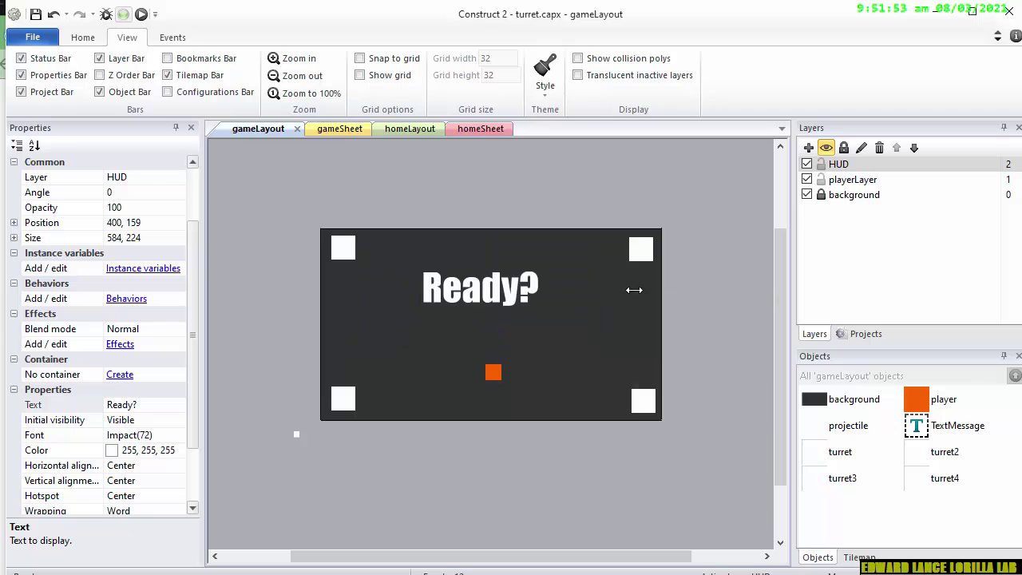
pyautogui.rightClick(631, 290)
pyautogui.click(482, 292)
pyautogui.rightClick(483, 292)
pyautogui.click(561, 281)
pyautogui.rightClick(562, 281)
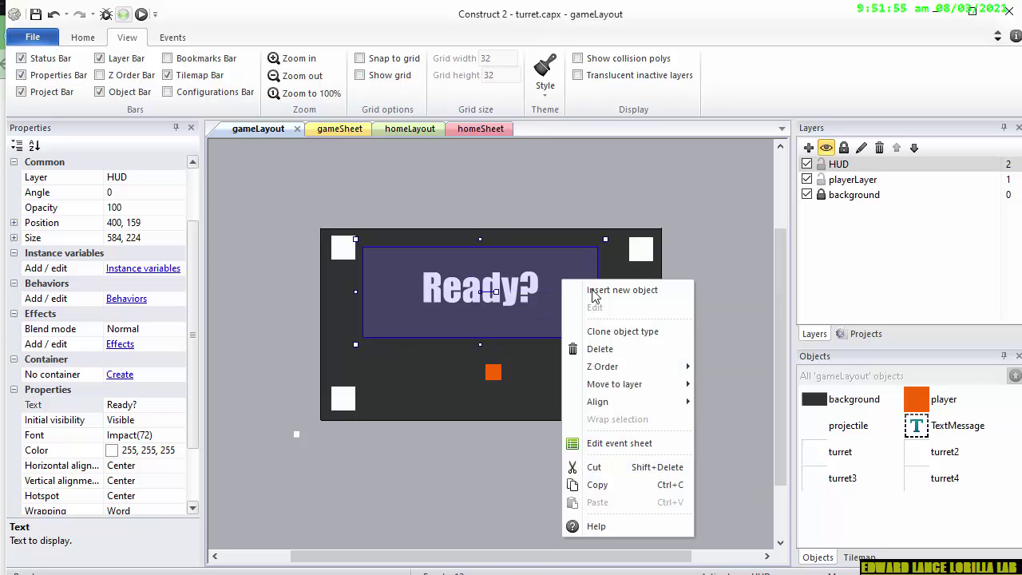
pyautogui.click(474, 291)
pyautogui.rightClick(474, 292)
pyautogui.click(566, 297)
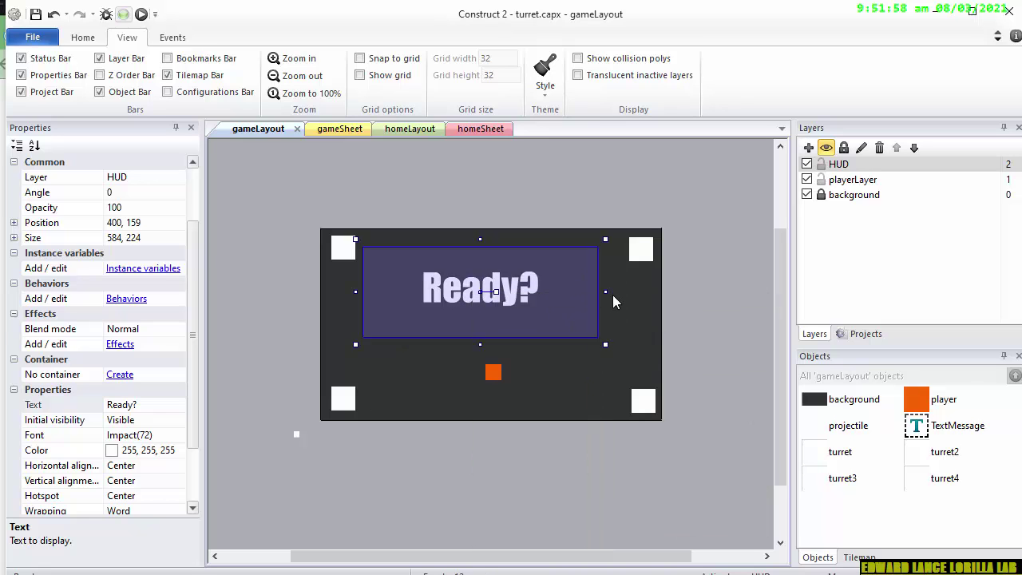
pyautogui.moveTo(607, 290); pyautogui.dragTo(624, 290)
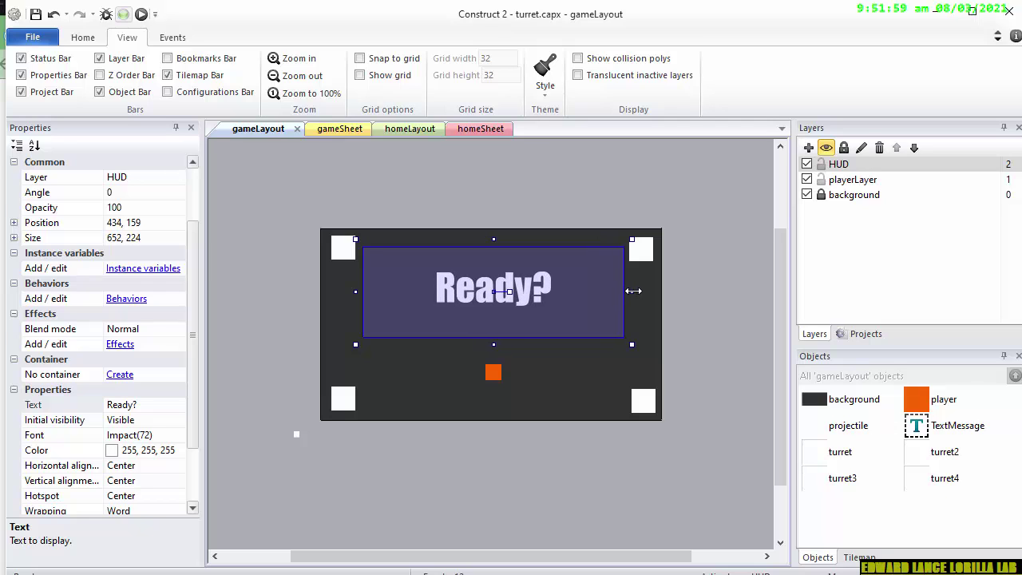
# Center the widened "Ready?" text box horizontally in the layout
pyautogui.rightClick(552, 293)
pyautogui.moveTo(618, 397)
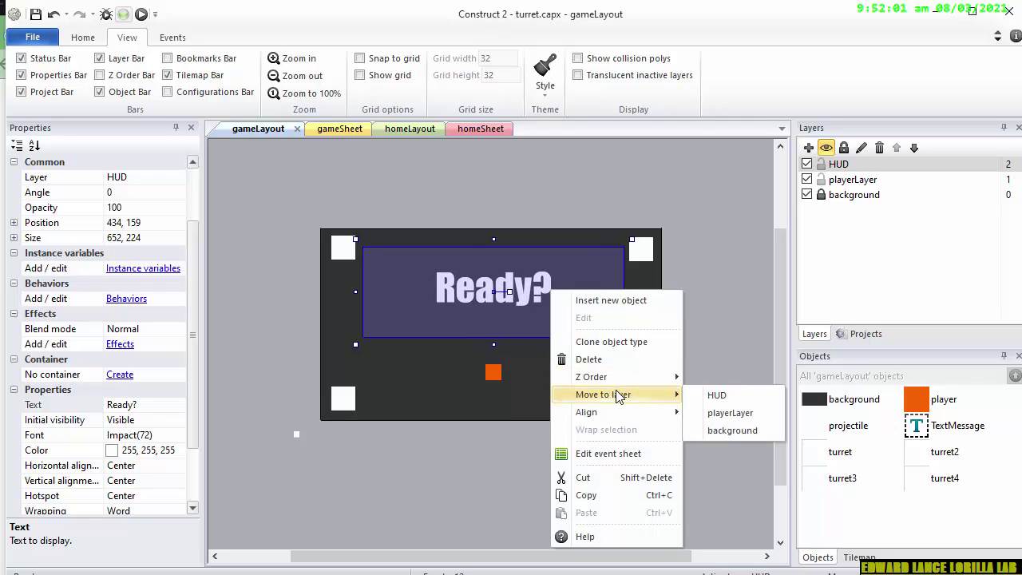
pyautogui.moveTo(727, 413)
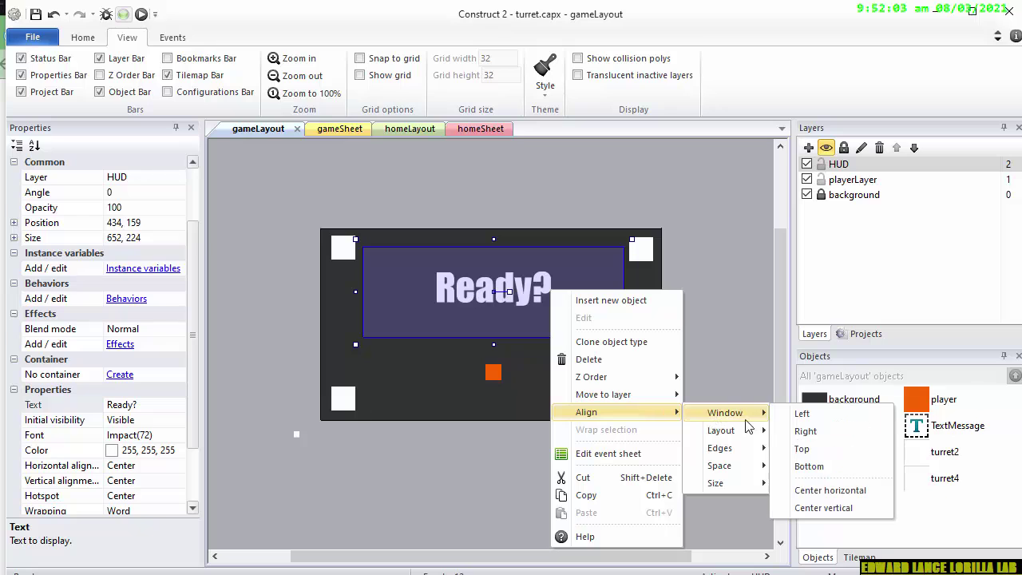
pyautogui.click(823, 508)
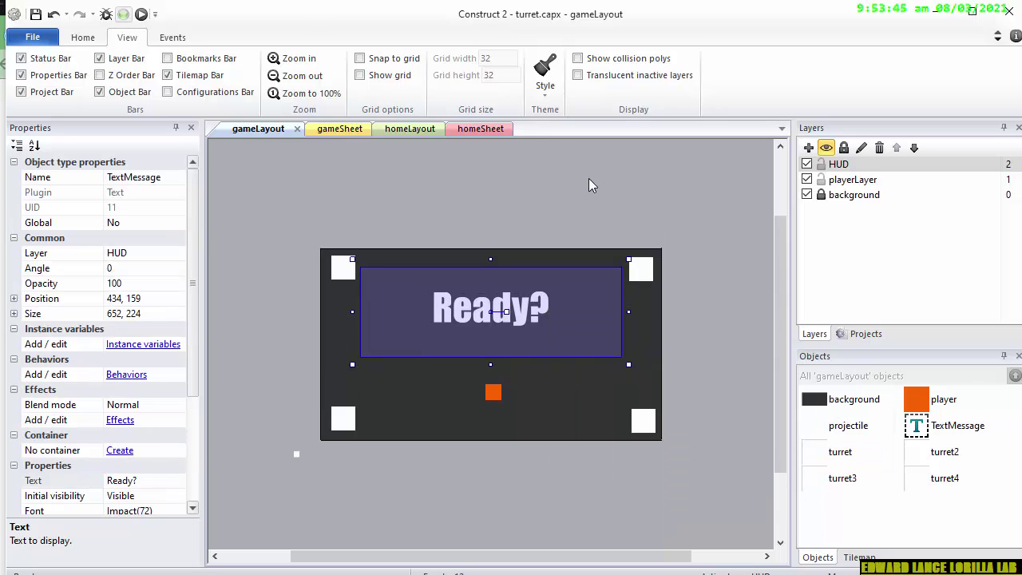
# Add a global number variable named isStart with initial value 0 to gameSheet
pyautogui.click(331, 131)
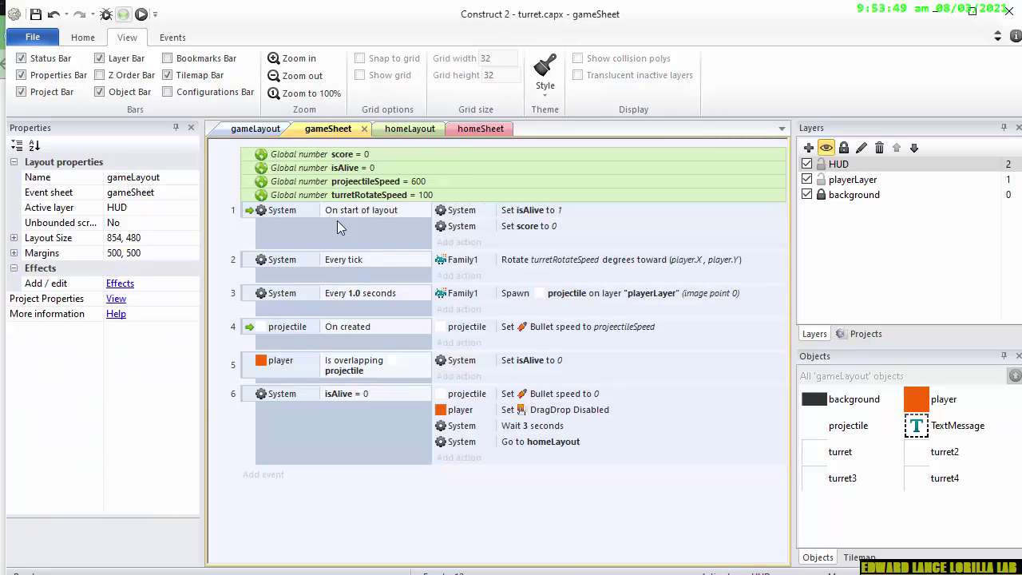
pyautogui.rightClick(451, 523)
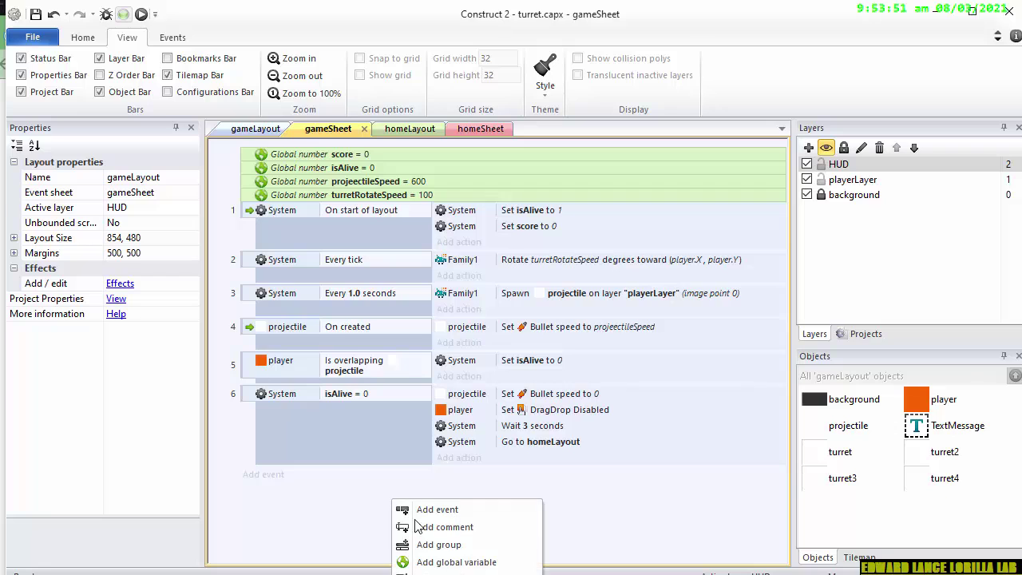
pyautogui.click(423, 561)
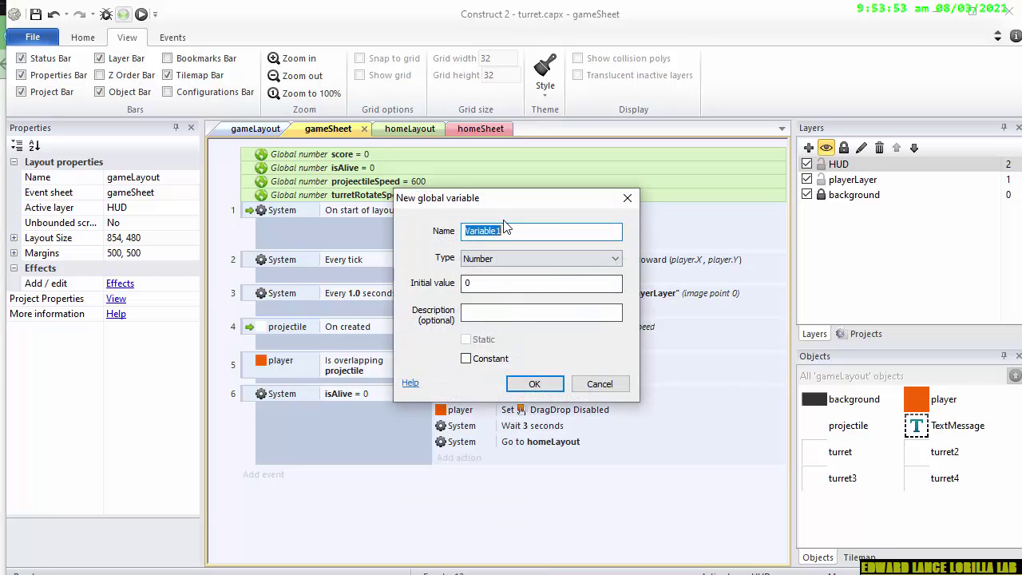
pyautogui.write('isSt')
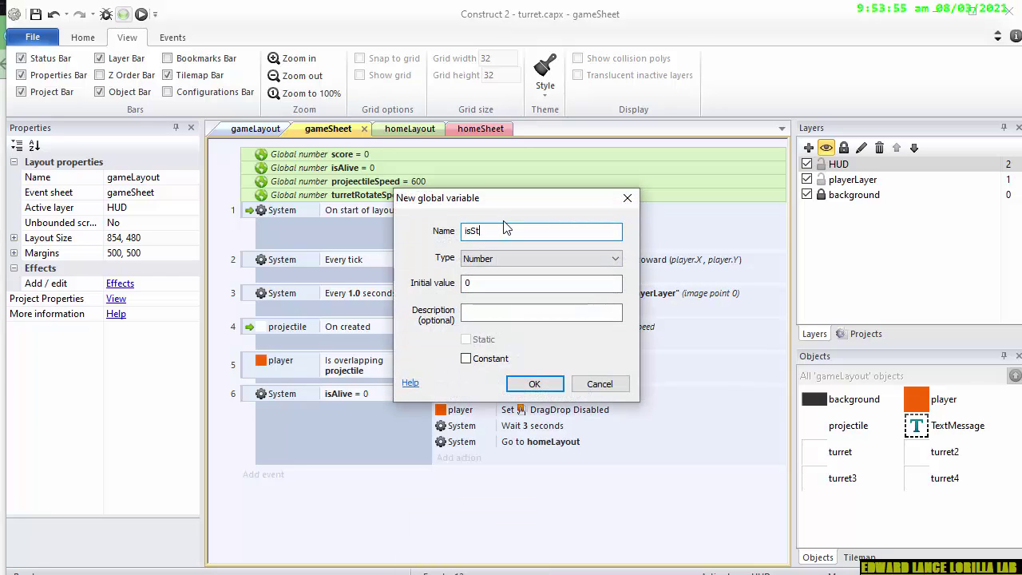
pyautogui.write('art')
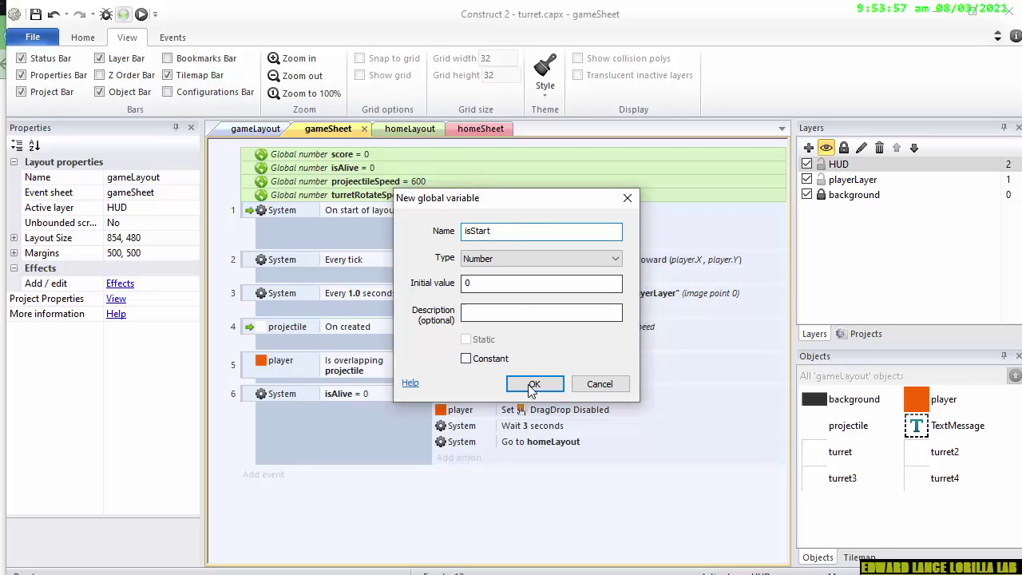
pyautogui.click(532, 387)
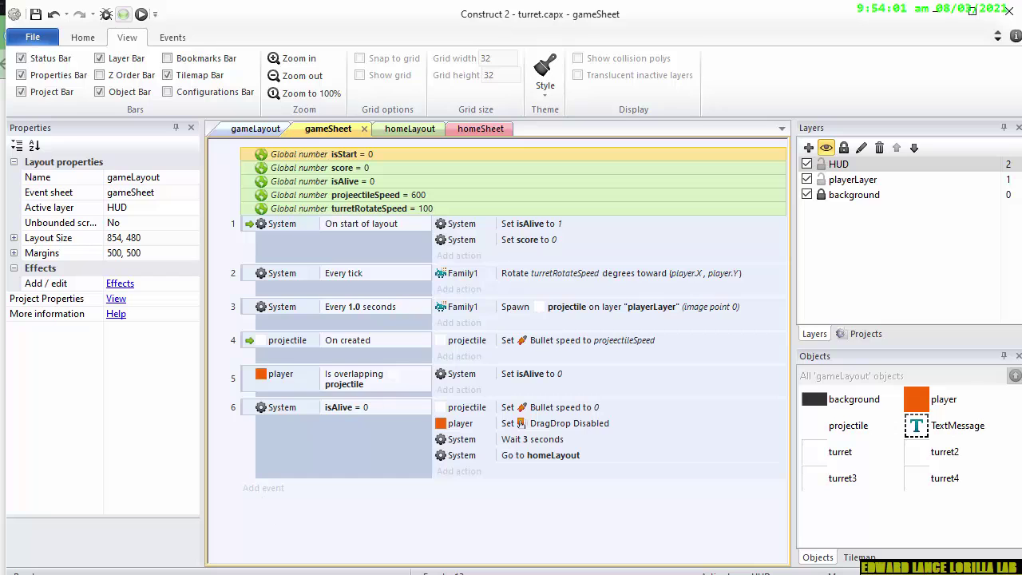
# Add a new event to gameSheet with the Touch condition On any touch start
pyautogui.click(263, 488)
pyautogui.doubleClick(644, 303)
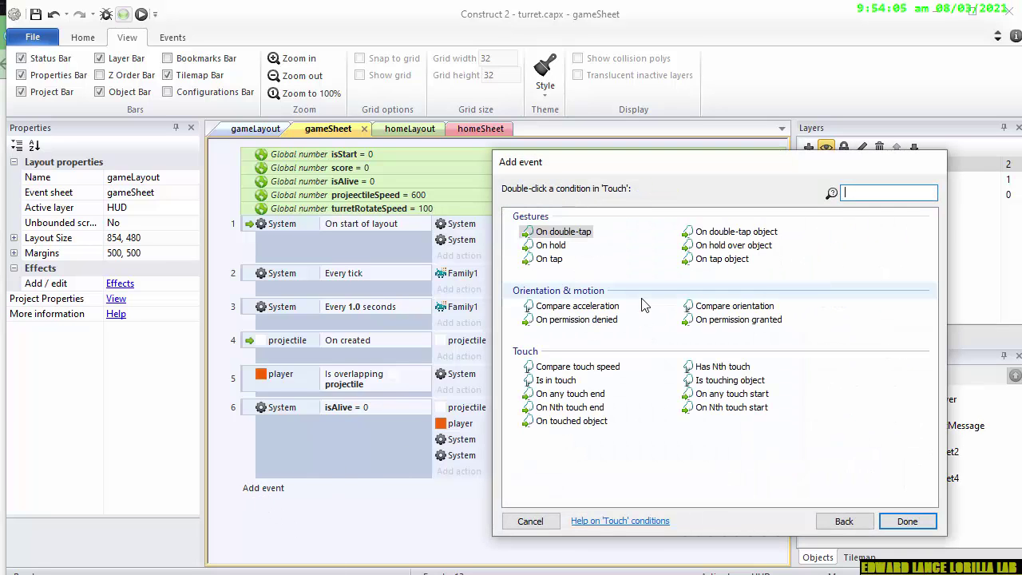
pyautogui.doubleClick(706, 396)
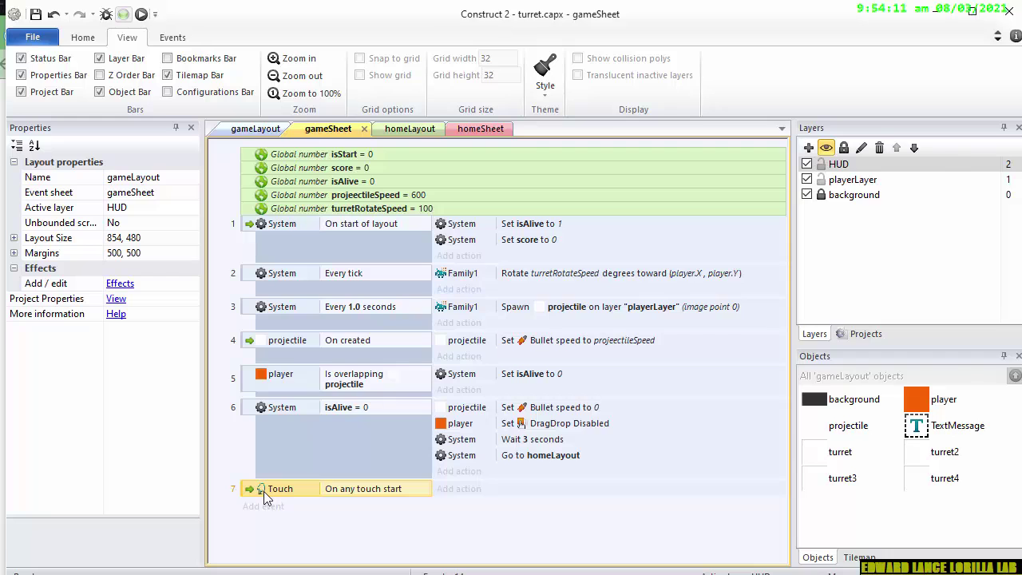
# Add a System Compare variable condition to the touch event that requires isStart to equal 0
pyautogui.press('c')
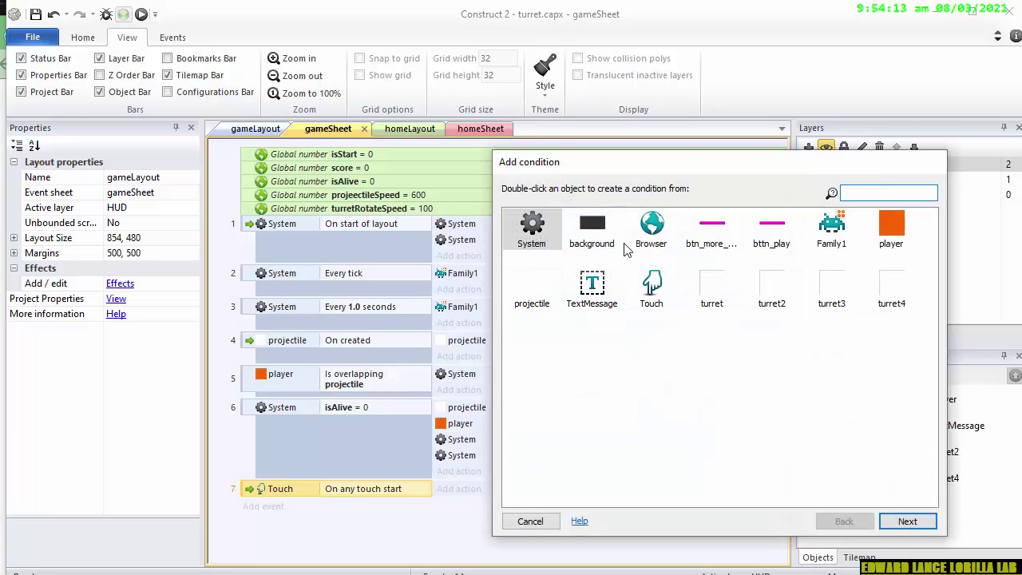
pyautogui.doubleClick(531, 228)
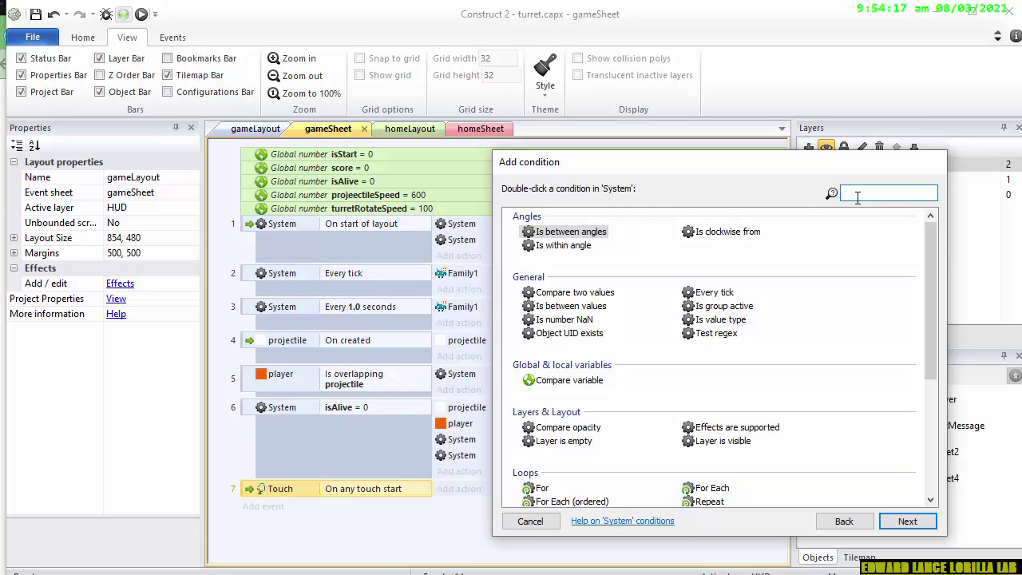
pyautogui.doubleClick(587, 381)
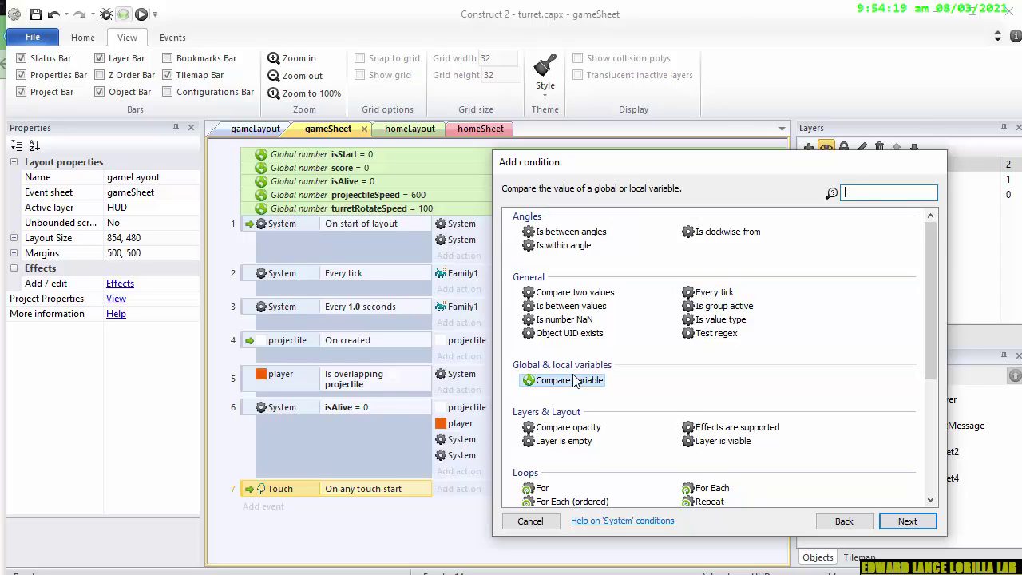
pyautogui.click(605, 295)
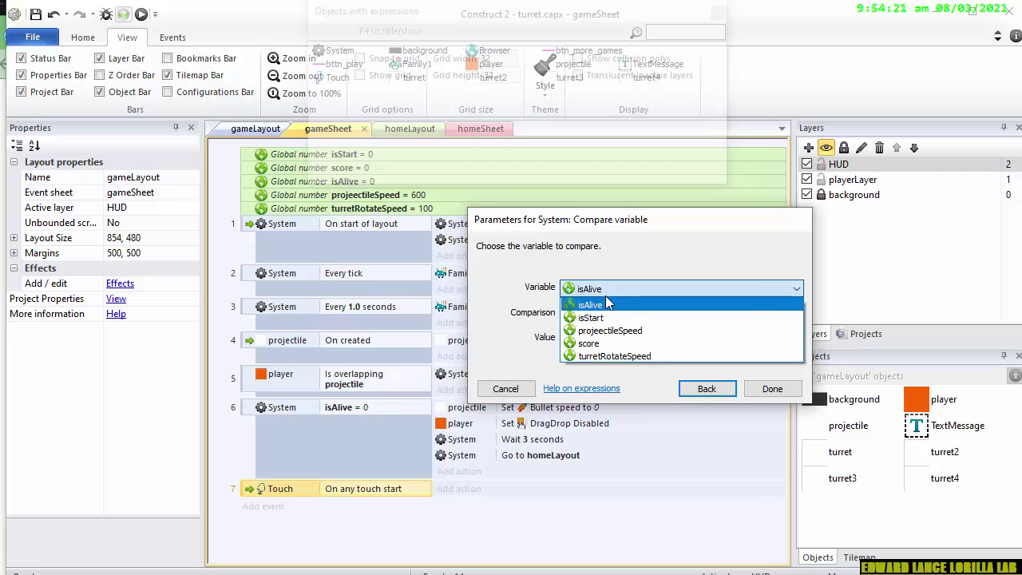
pyautogui.click(611, 329)
pyautogui.click(615, 289)
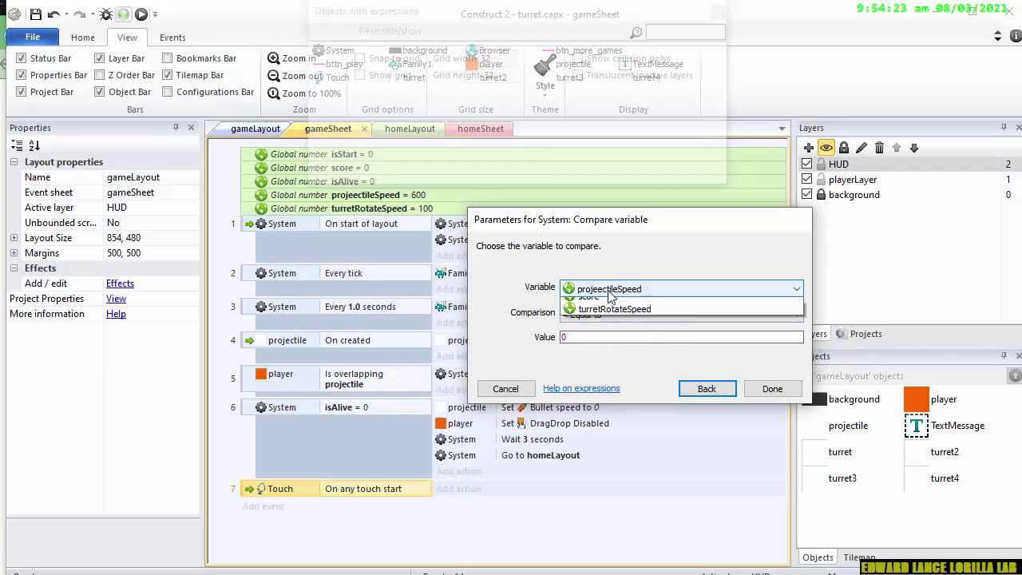
pyautogui.click(606, 305)
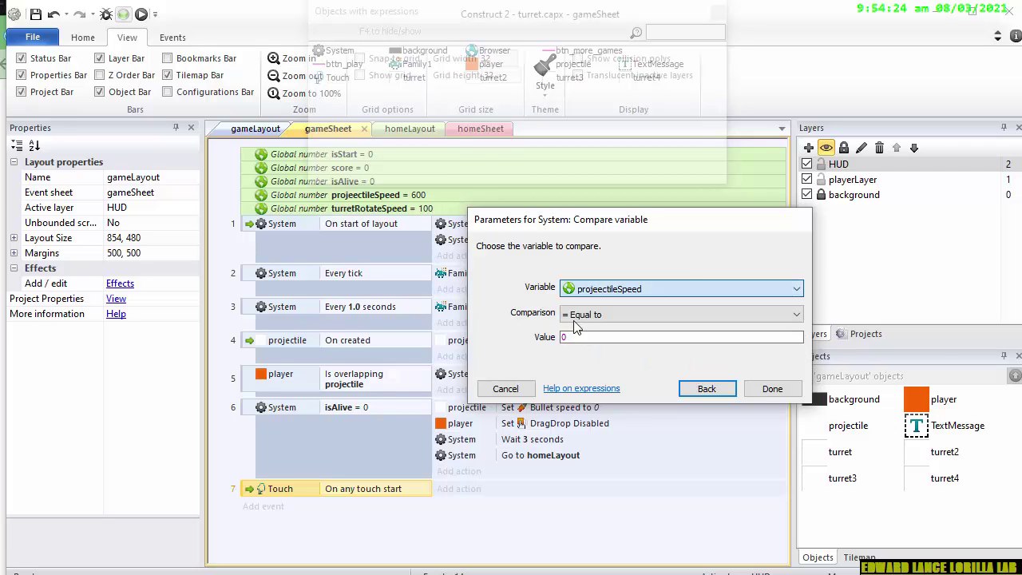
pyautogui.click(768, 389)
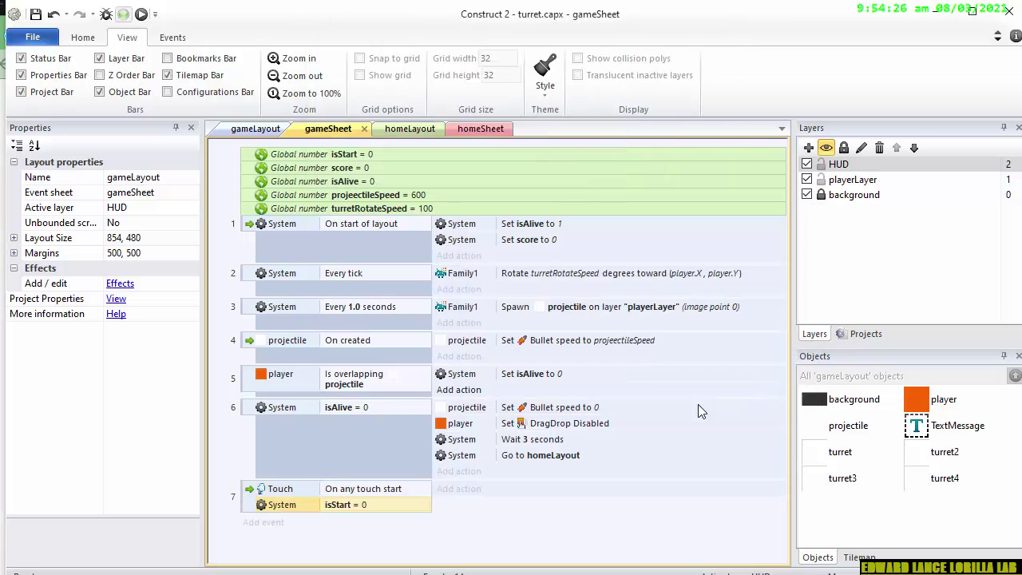
# Add a System Set value action to the On any touch start event that sets isStart to 1
pyautogui.rightClick(489, 557)
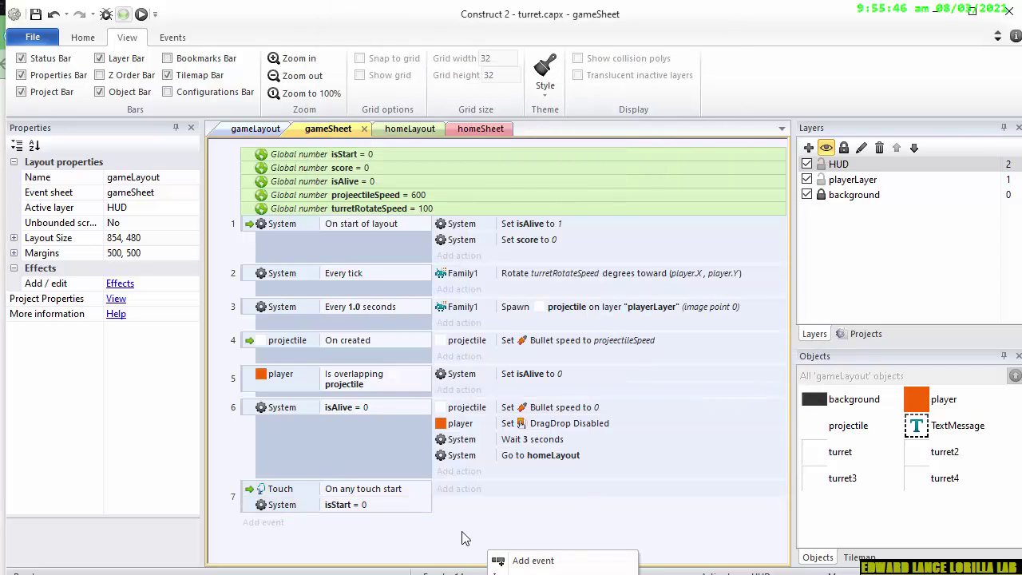
pyautogui.click(460, 509)
pyautogui.click(458, 489)
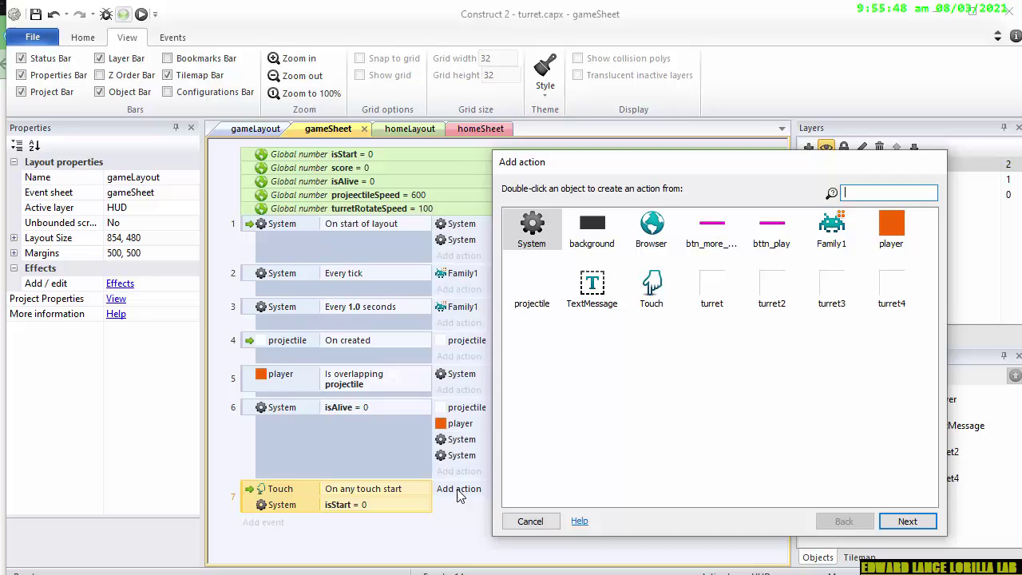
pyautogui.click(531, 232)
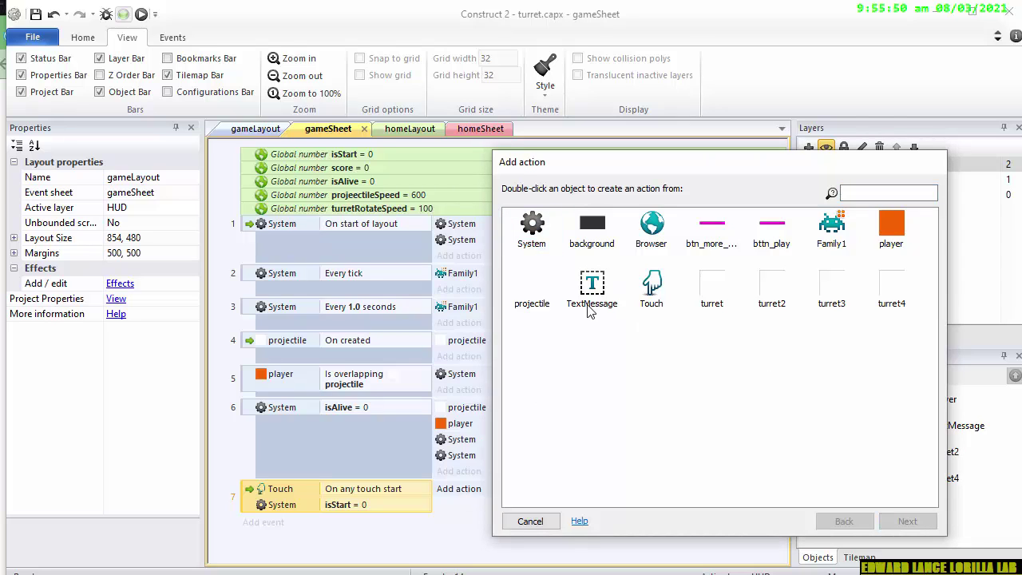
pyautogui.doubleClick(531, 239)
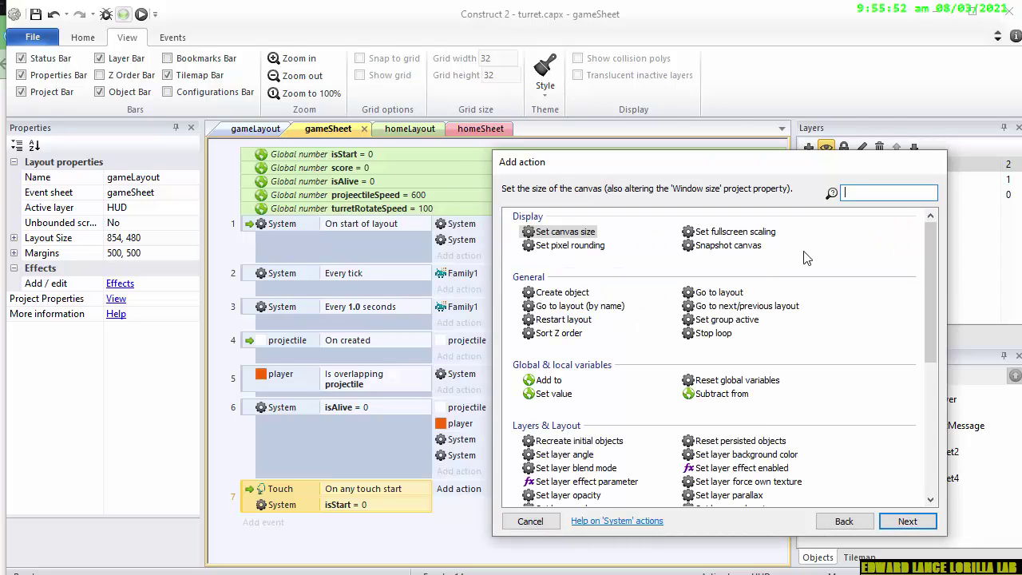
pyautogui.click(542, 396)
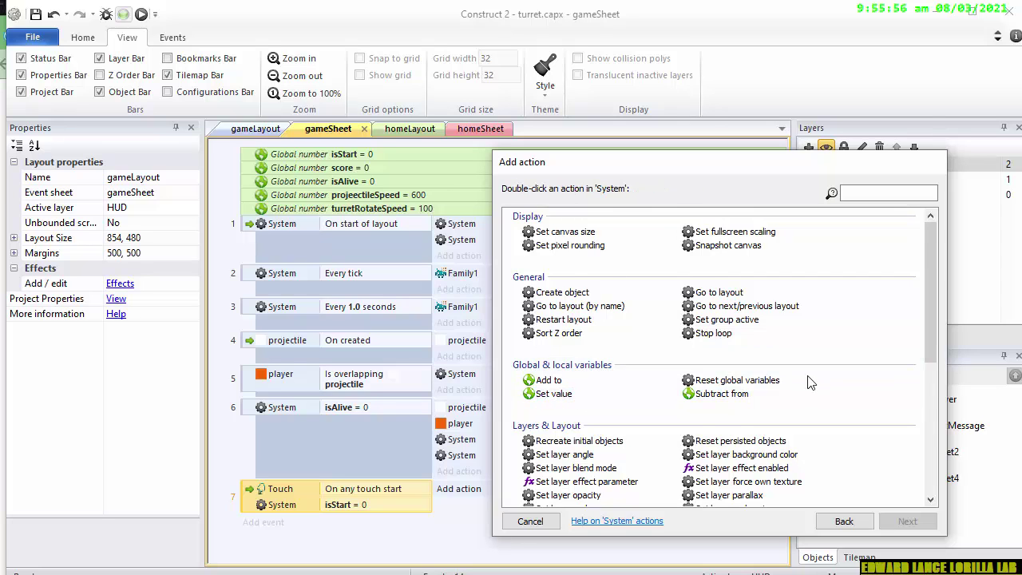
pyautogui.scroll(-2, 623, 367)
pyautogui.click(559, 326)
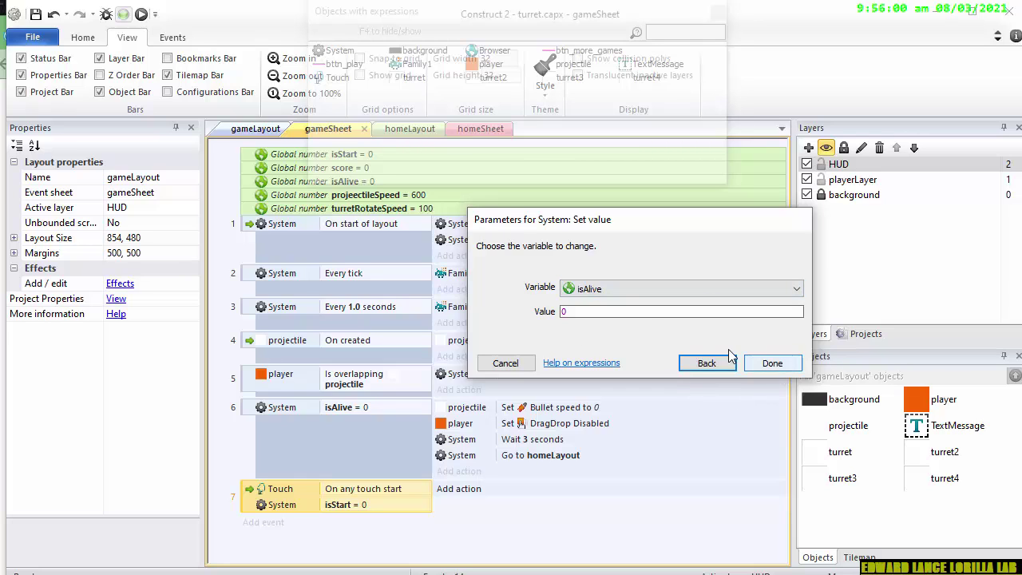
pyautogui.click(584, 312)
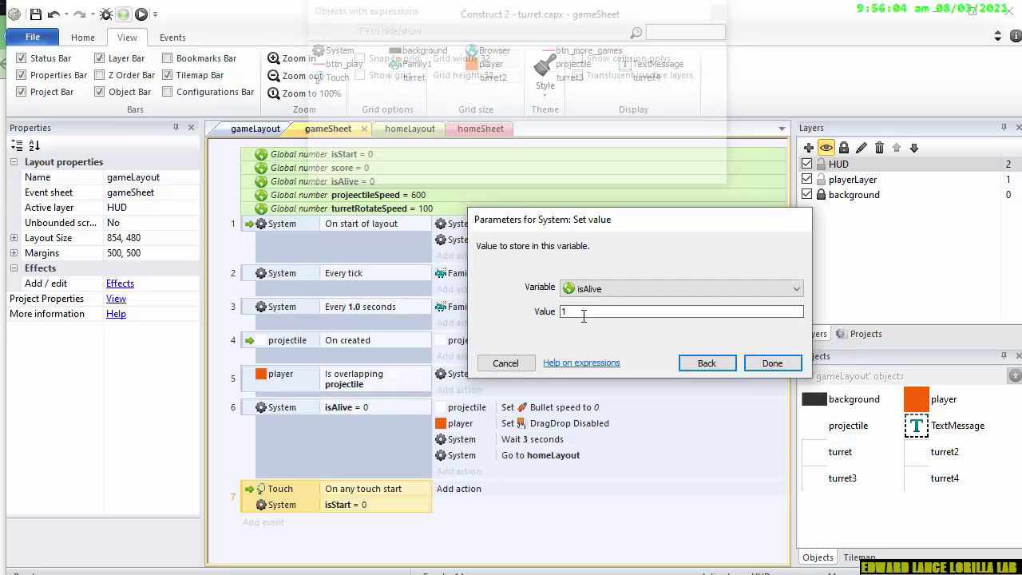
pyautogui.click(679, 288)
pyautogui.click(631, 313)
pyautogui.click(772, 363)
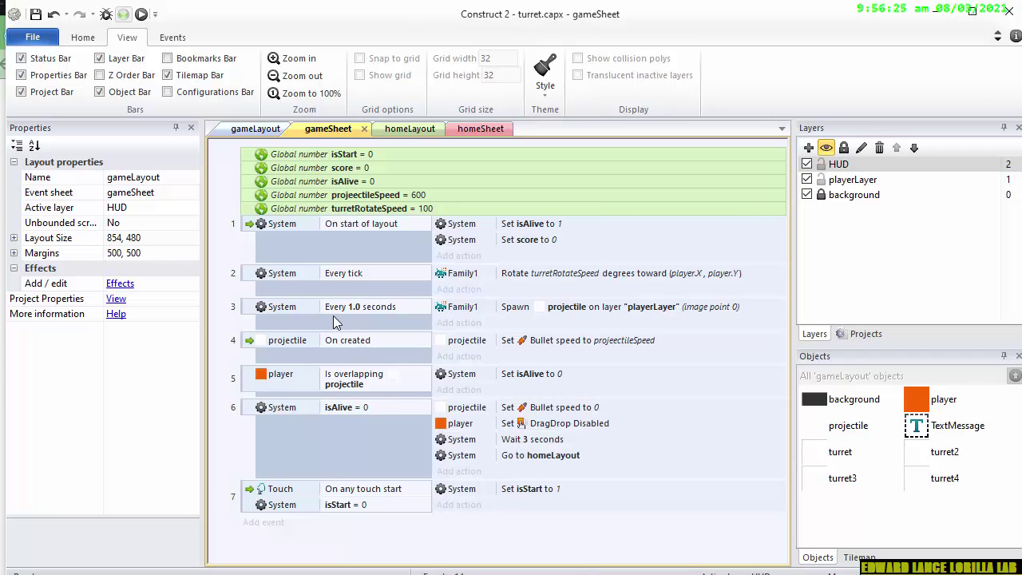
pyautogui.click(266, 325)
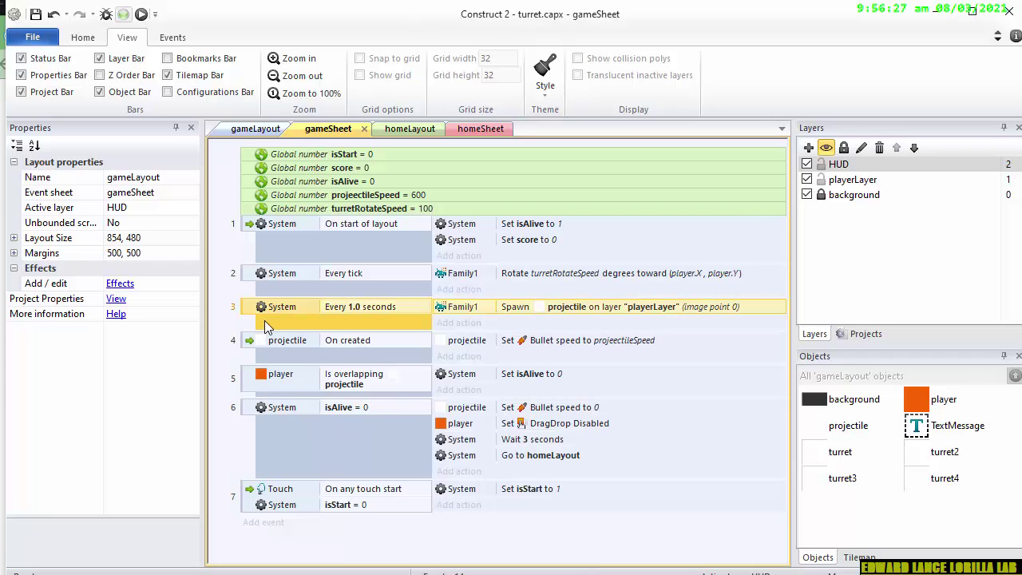
pyautogui.press('c')
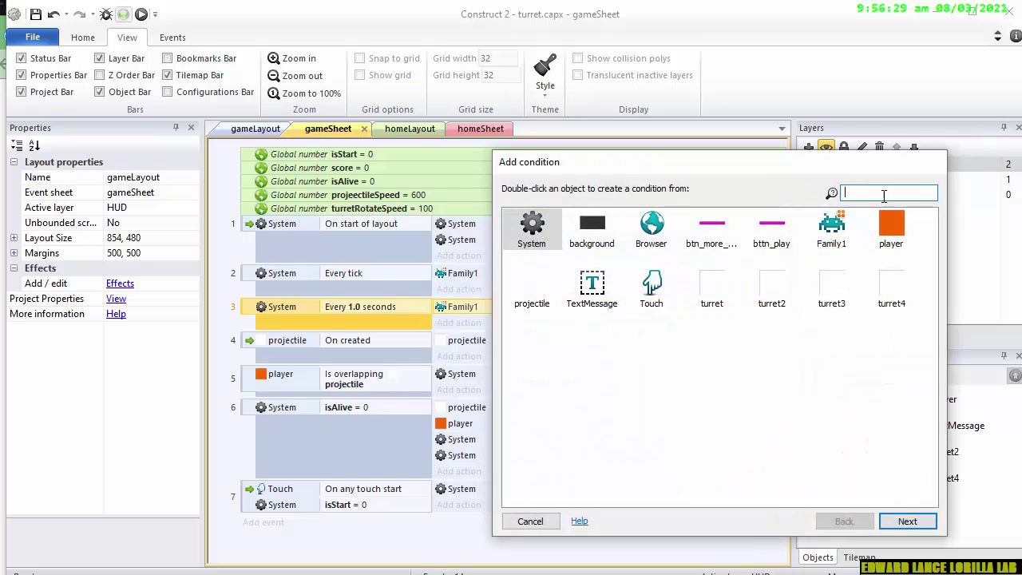
pyautogui.click(527, 520)
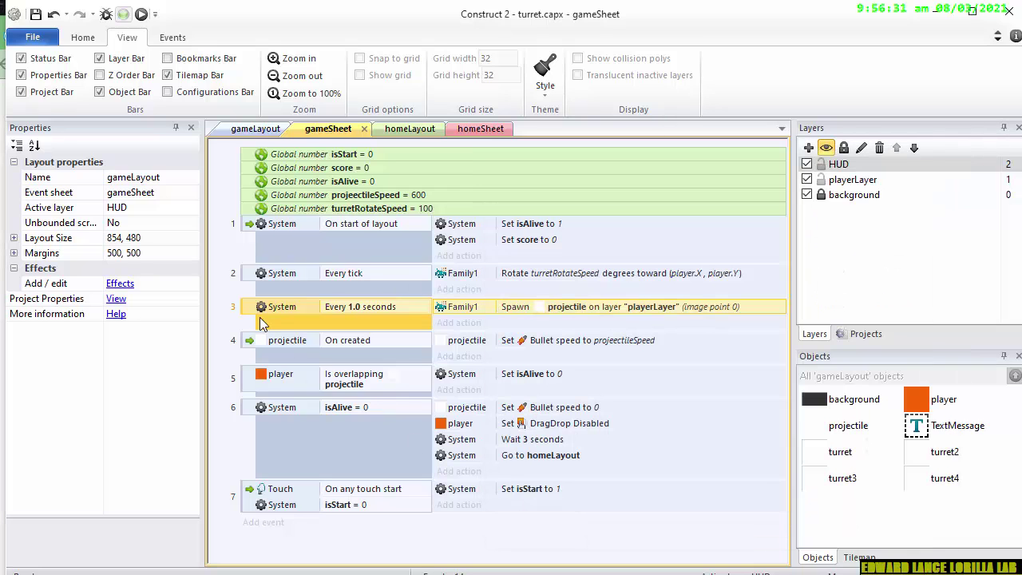
# Add a System Compare variable condition to the Every 1.0 seconds event that requires isStart to equal 1
pyautogui.rightClick(266, 328)
pyautogui.moveTo(300, 328)
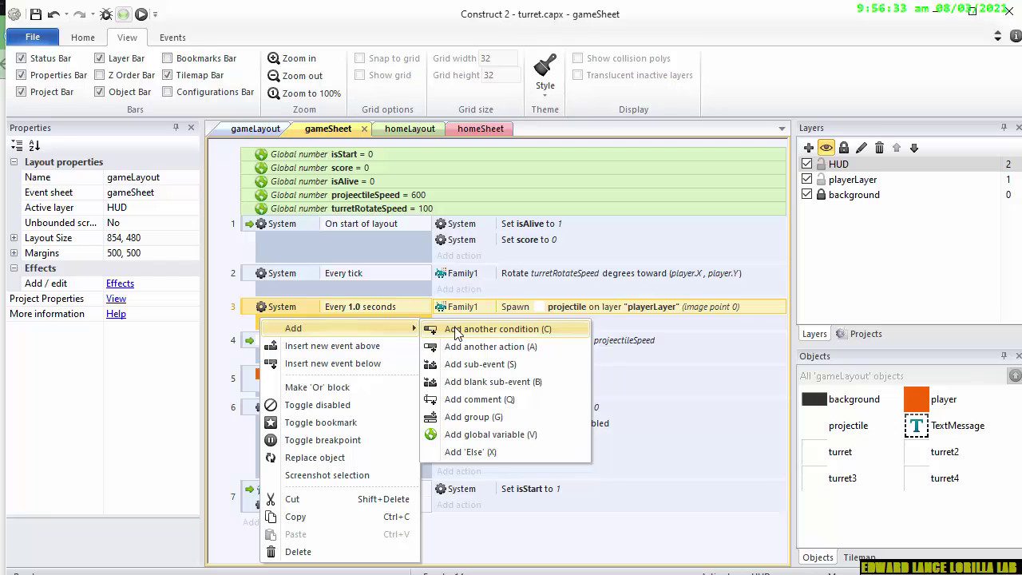
pyautogui.click(456, 329)
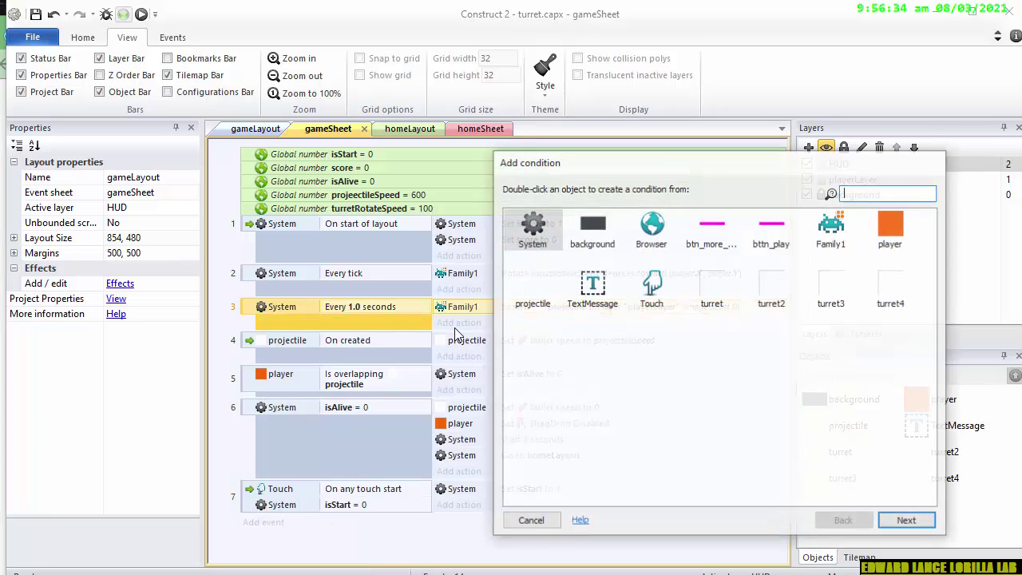
pyautogui.doubleClick(526, 230)
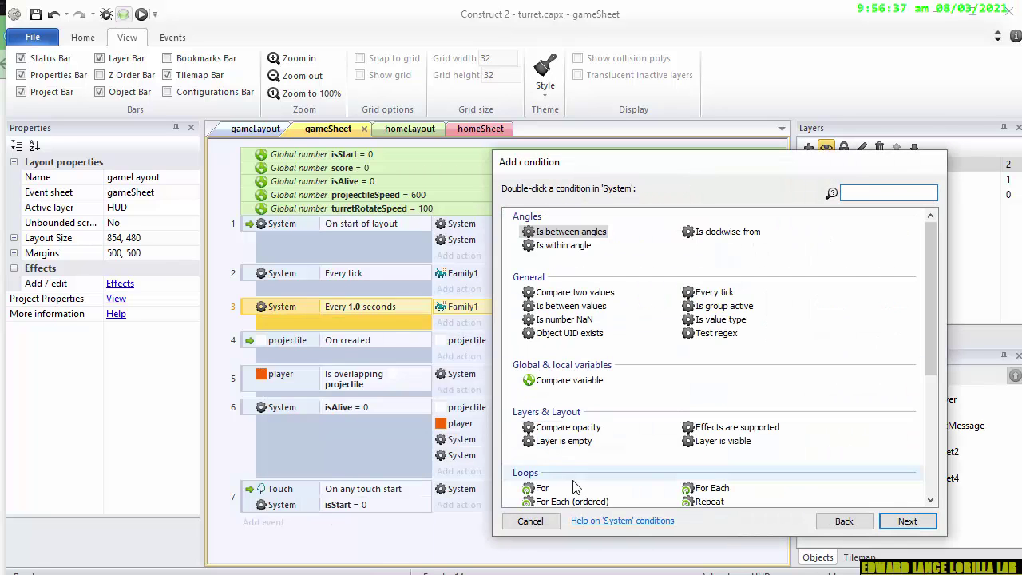
pyautogui.doubleClick(568, 380)
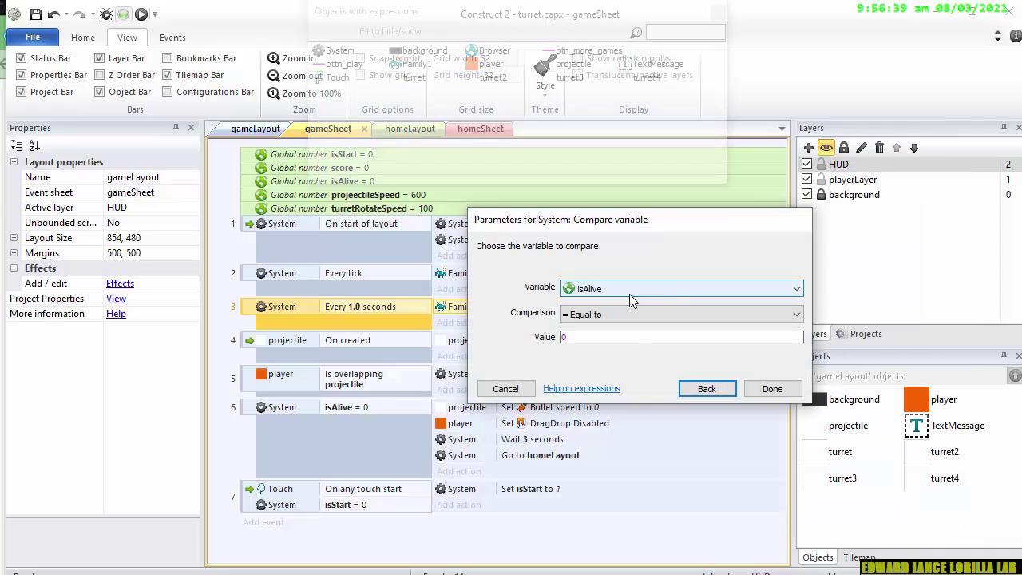
pyautogui.click(629, 291)
pyautogui.click(616, 318)
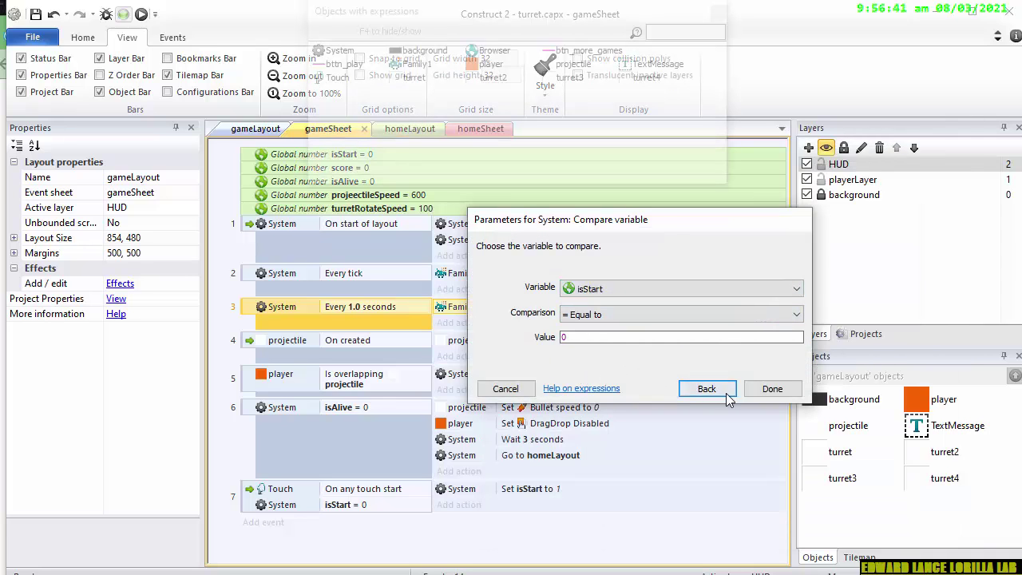
pyautogui.click(586, 337)
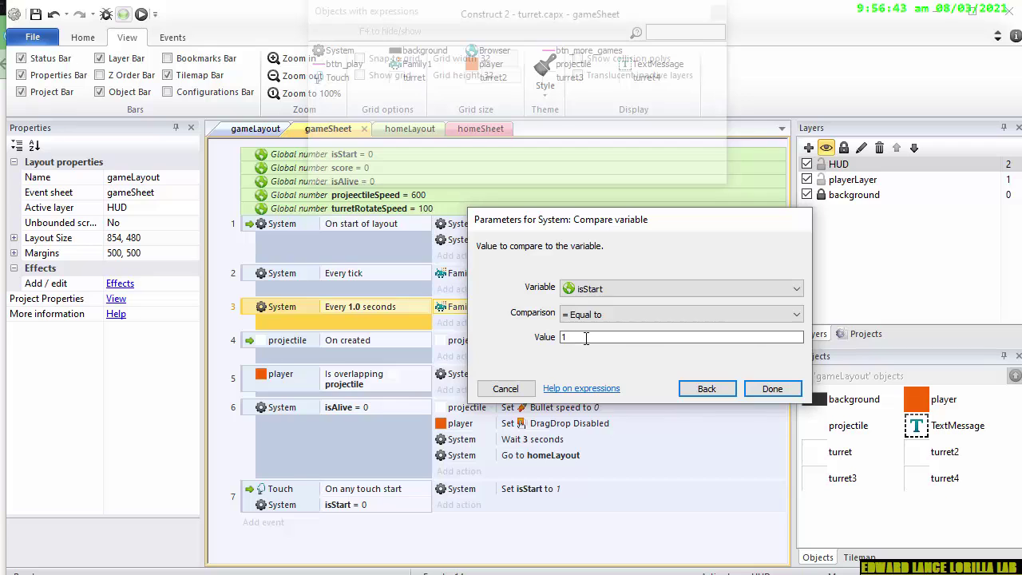
pyautogui.write('1')
pyautogui.click(772, 389)
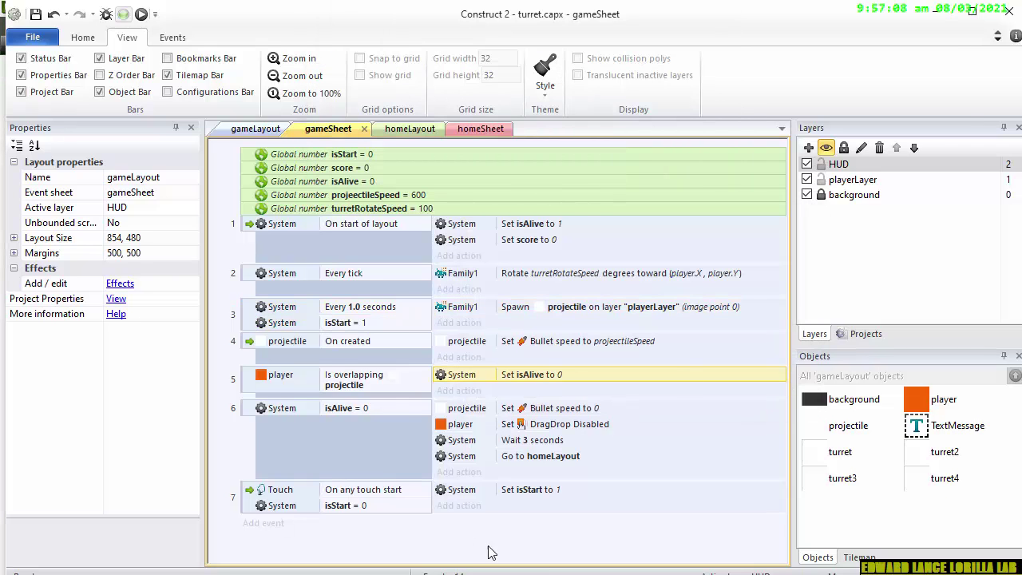
# Add a TextMessage Set opacity action with value 0 to the On any touch start event
pyautogui.click(460, 506)
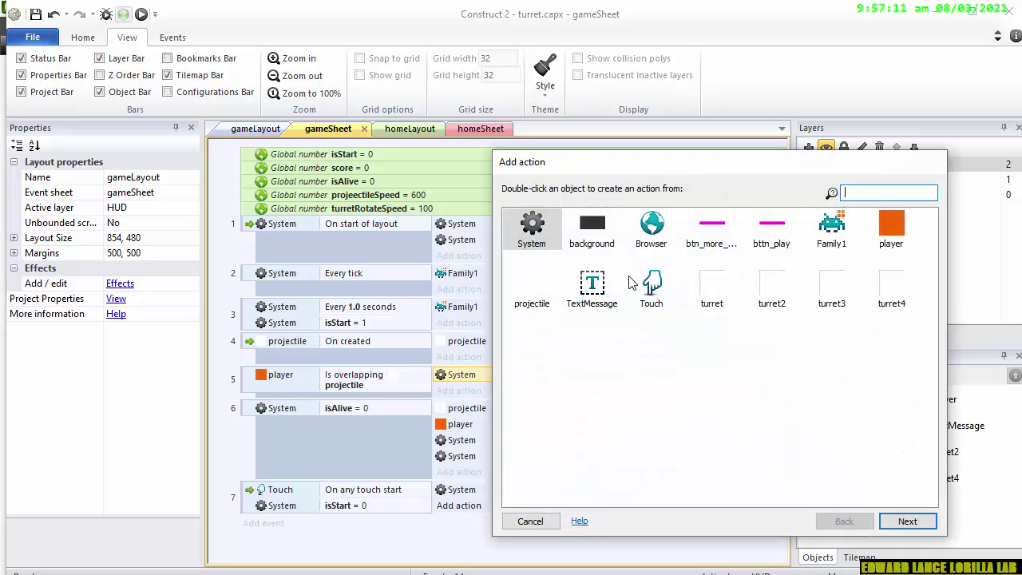
pyautogui.doubleClick(592, 284)
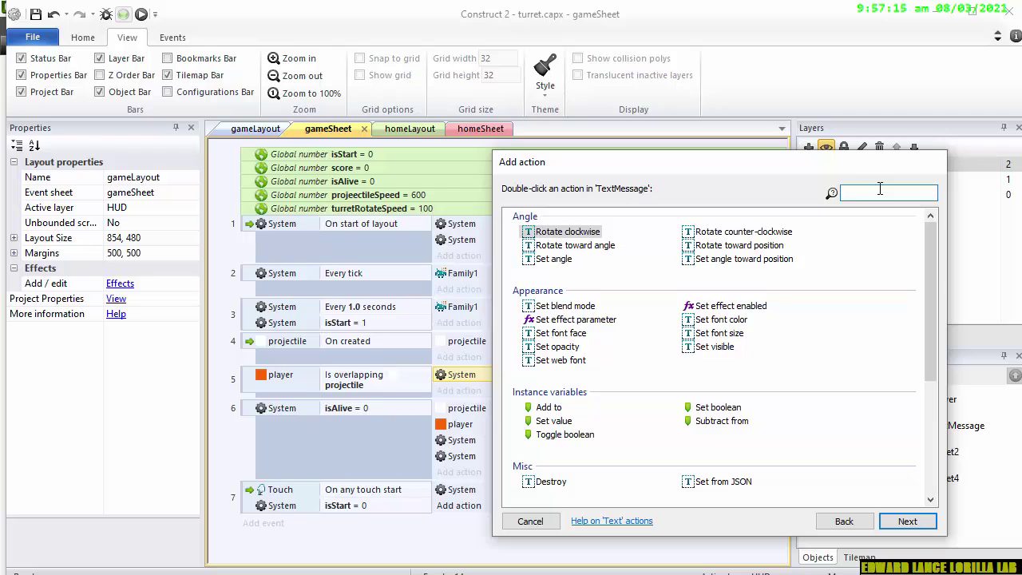
pyautogui.write('op')
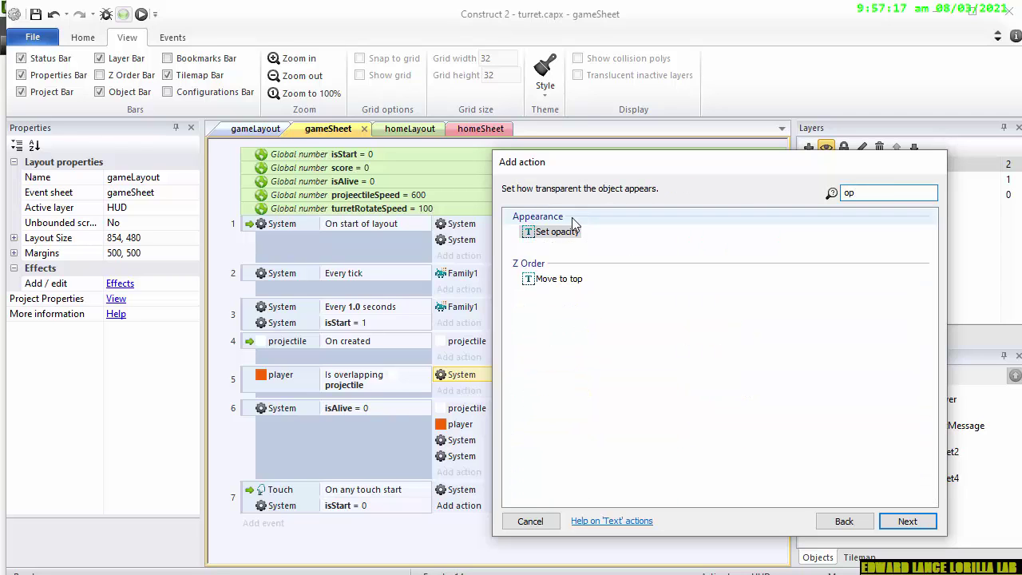
pyautogui.doubleClick(556, 232)
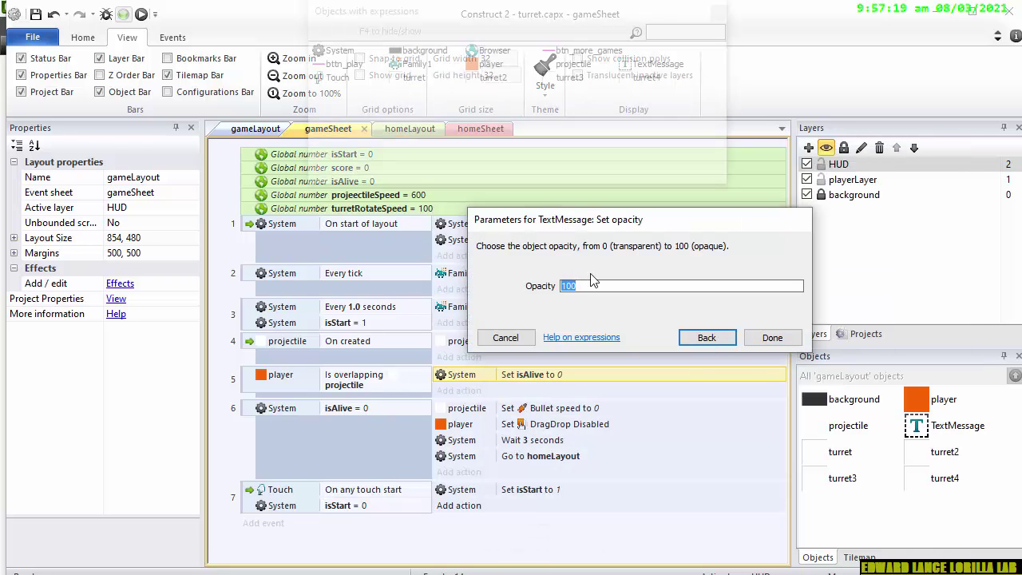
pyautogui.click(772, 337)
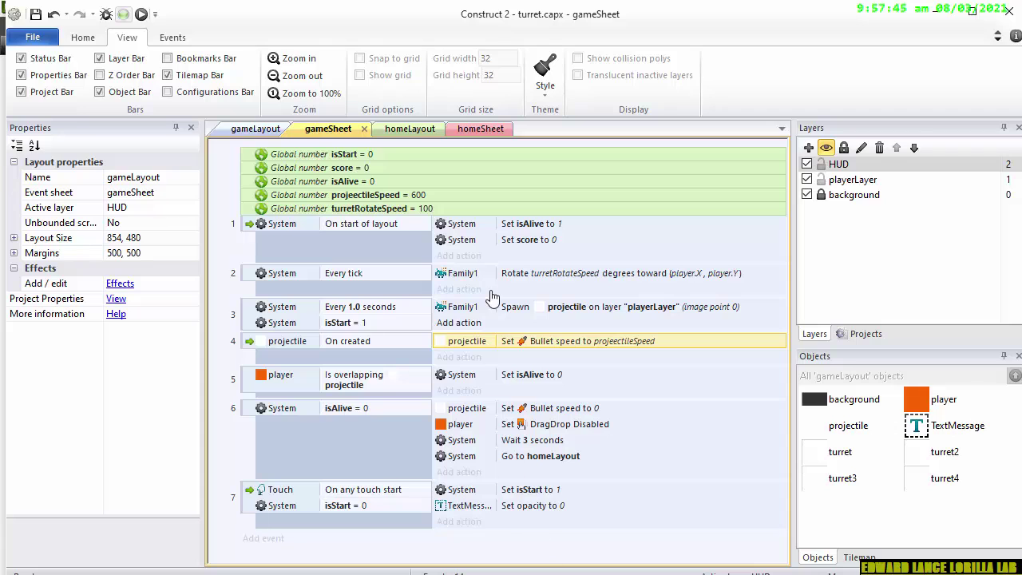
# Add a TextMessage Set opacity action with value 100 to the On start of layout event
pyautogui.click(462, 255)
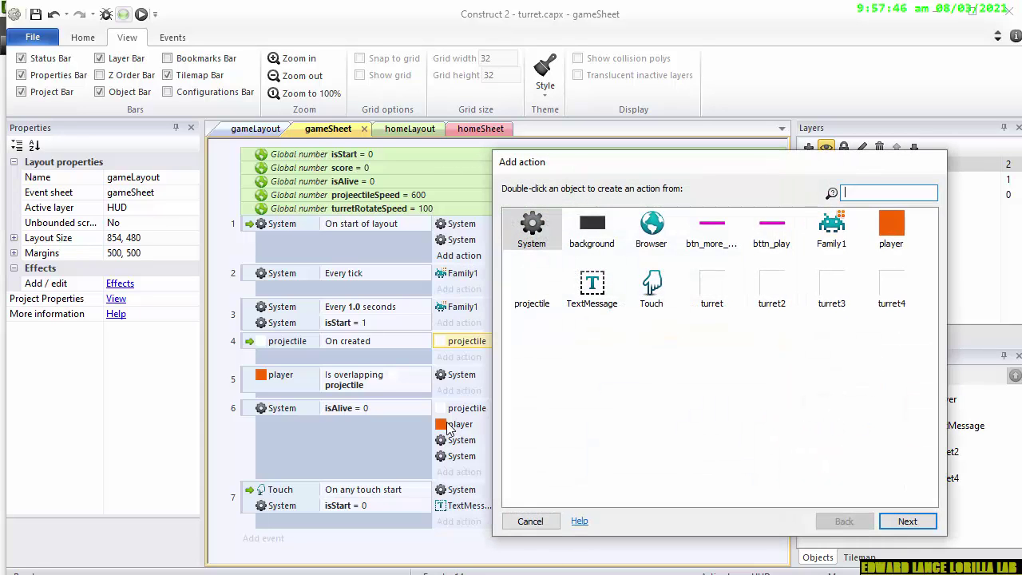
pyautogui.click(541, 232)
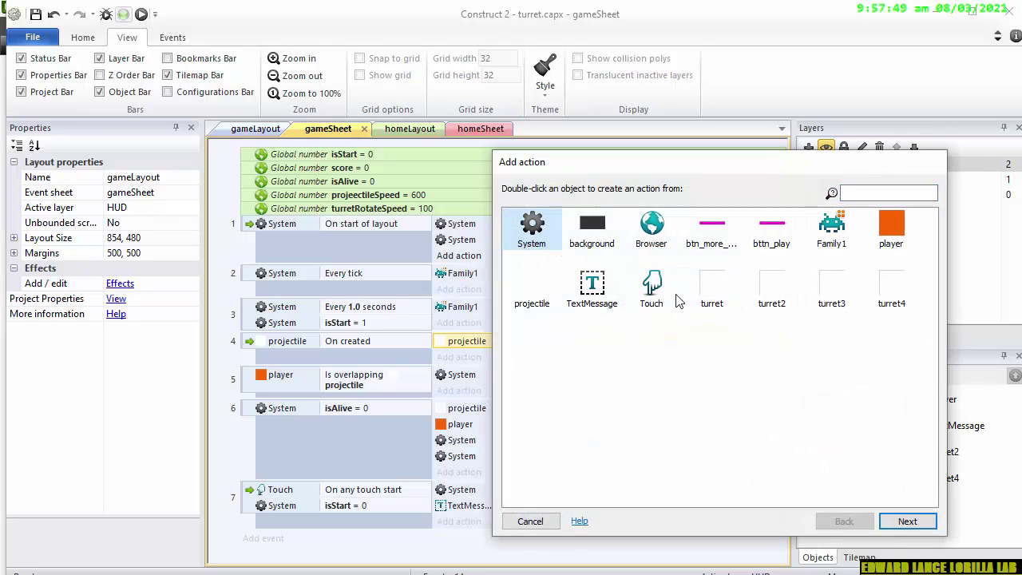
pyautogui.doubleClick(594, 291)
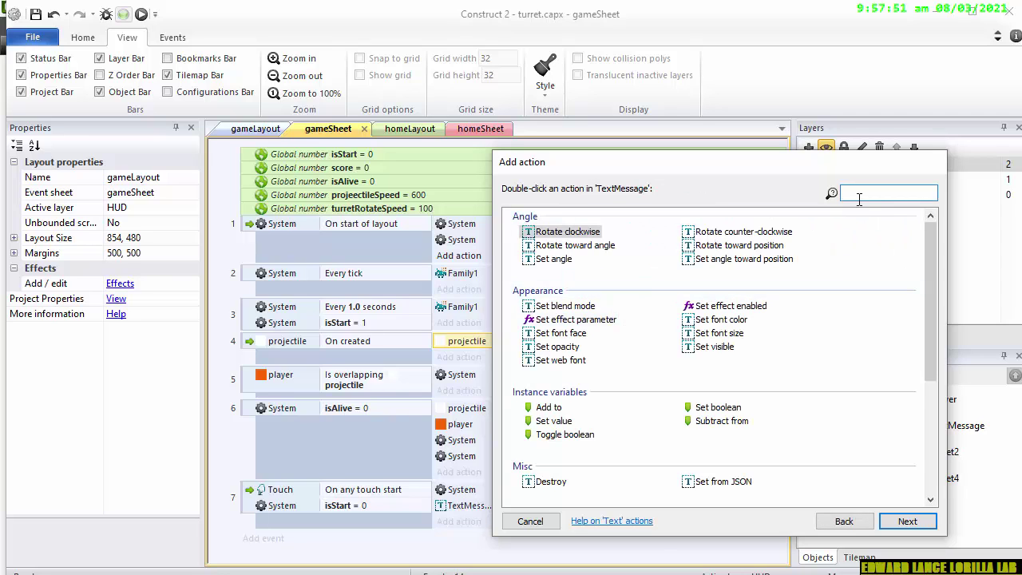
pyautogui.write('set')
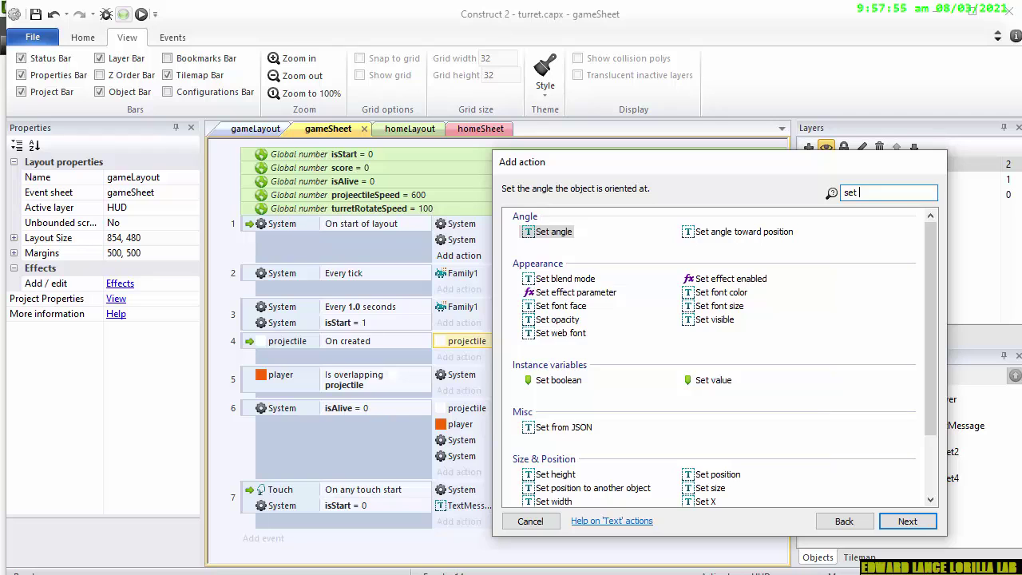
pyautogui.write(' op')
pyautogui.doubleClick(533, 233)
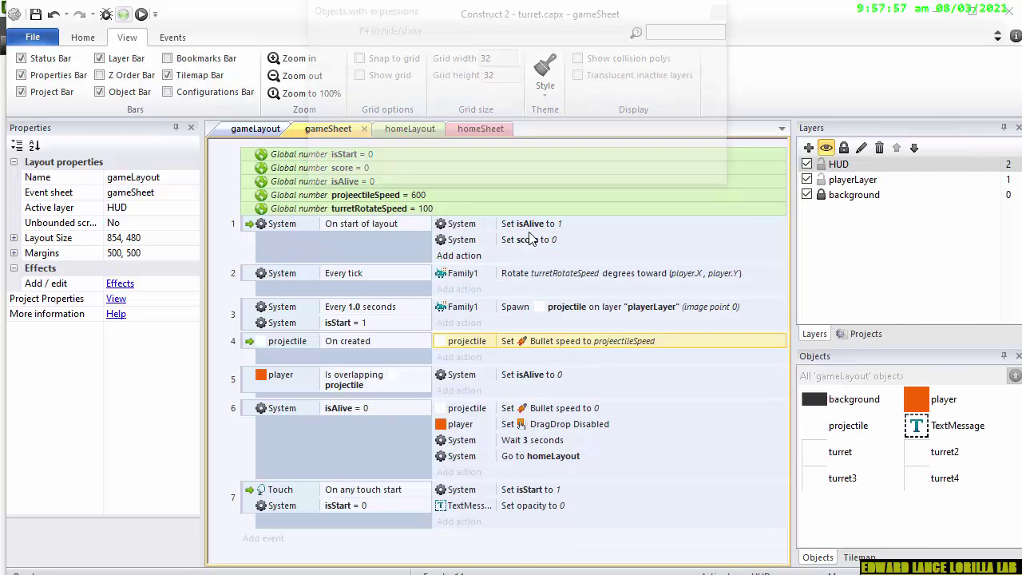
pyautogui.click(772, 336)
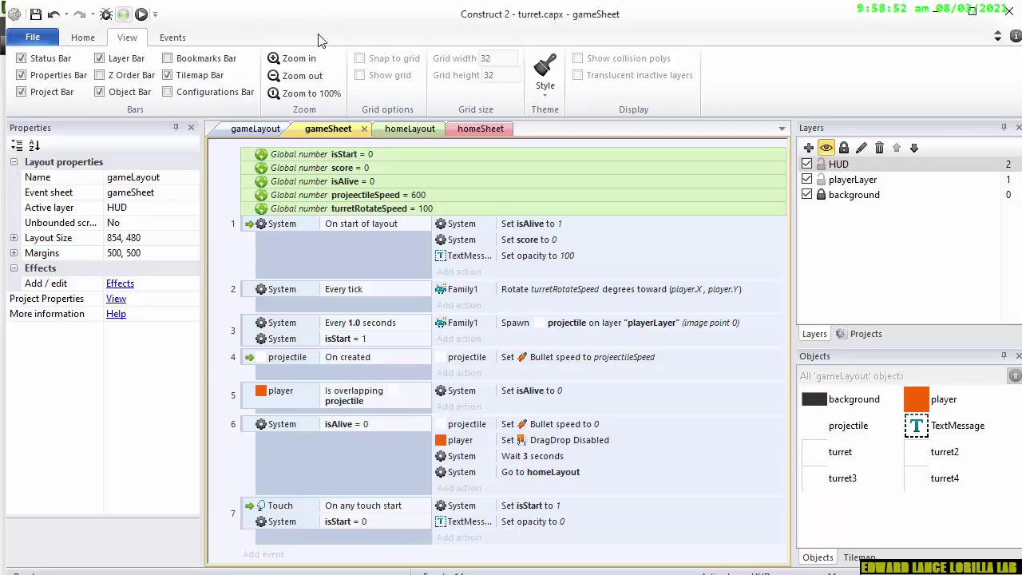
# Clone the "Ready?" text object in gameLayout and place the copy below the original at about 445, 400
pyautogui.click(255, 128)
pyautogui.rightClick(393, 286)
pyautogui.click(499, 332)
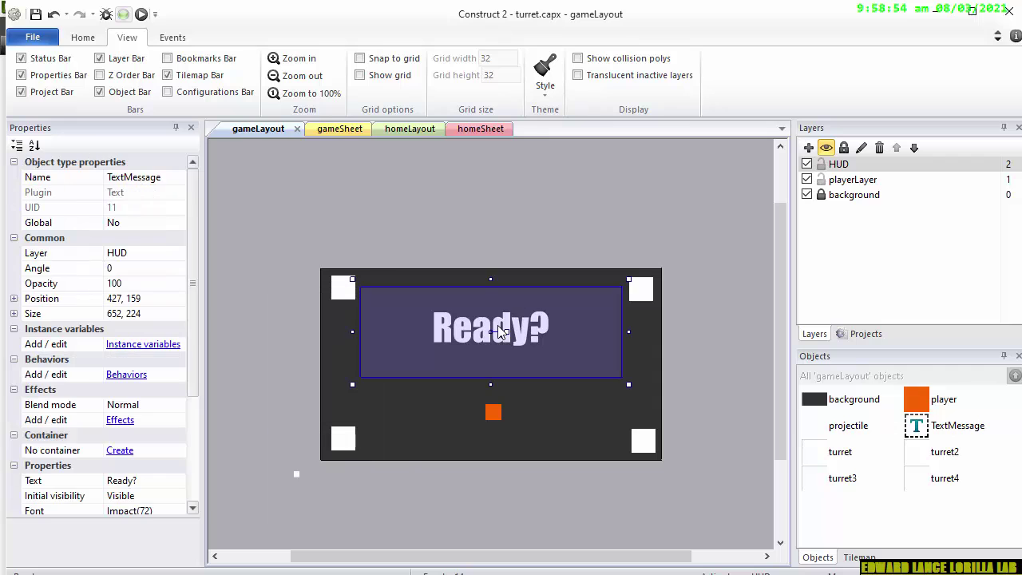
pyautogui.rightClick(429, 337)
pyautogui.click(468, 392)
pyautogui.click(454, 423)
pyautogui.moveTo(448, 427); pyautogui.dragTo(491, 431)
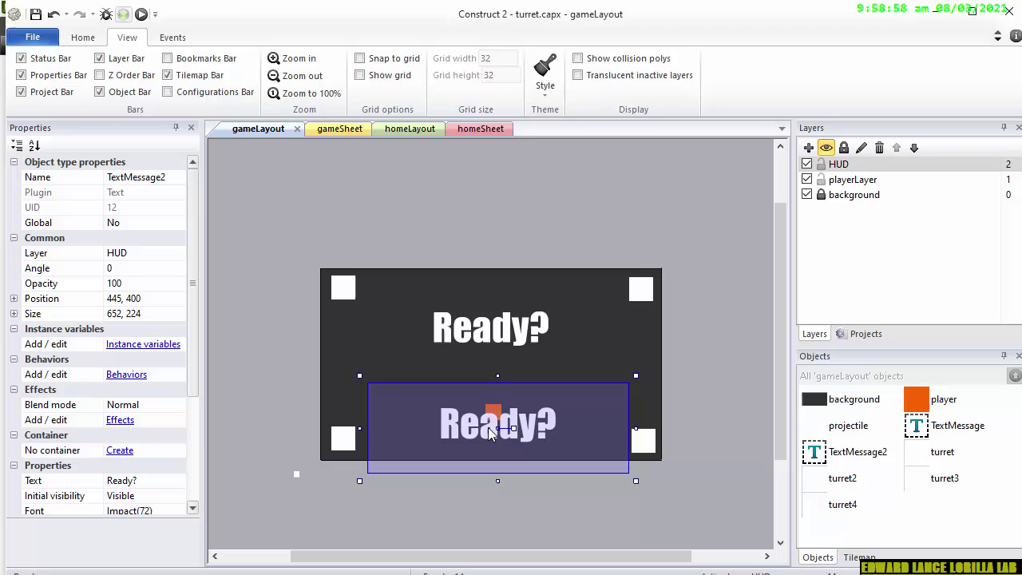
# Change the text of the cloned TextMessage2 object to "Drag player with touch"
pyautogui.click(128, 480)
pyautogui.write('Drag player')
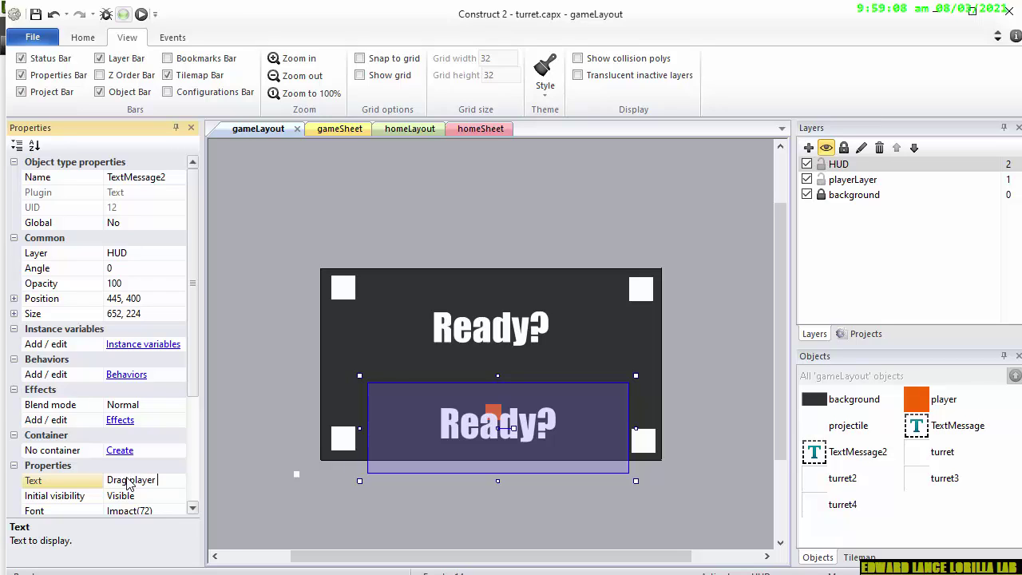
pyautogui.write('with touch')
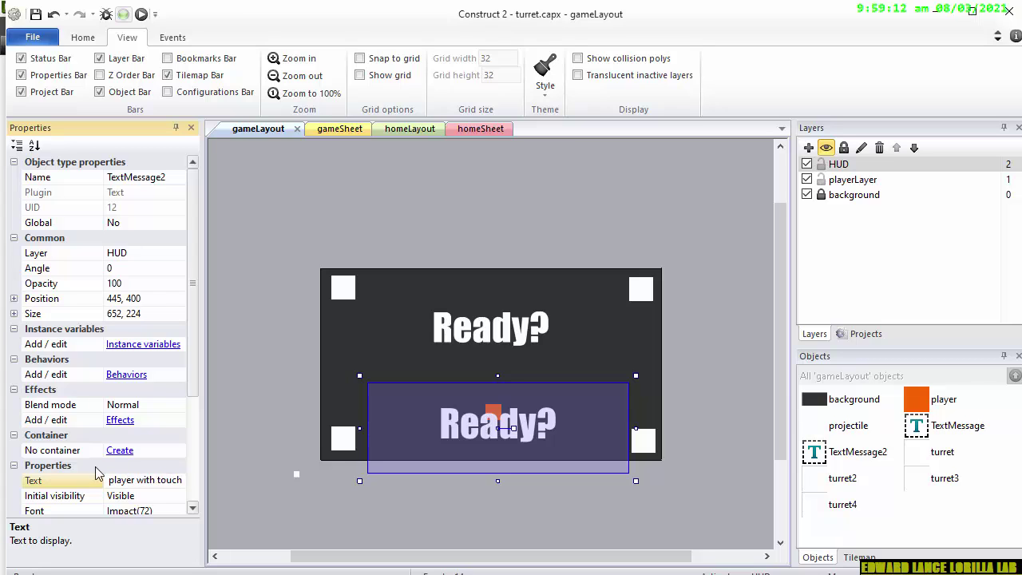
# Set the font size of the "Drag player with touch" text to 28
pyautogui.click(125, 513)
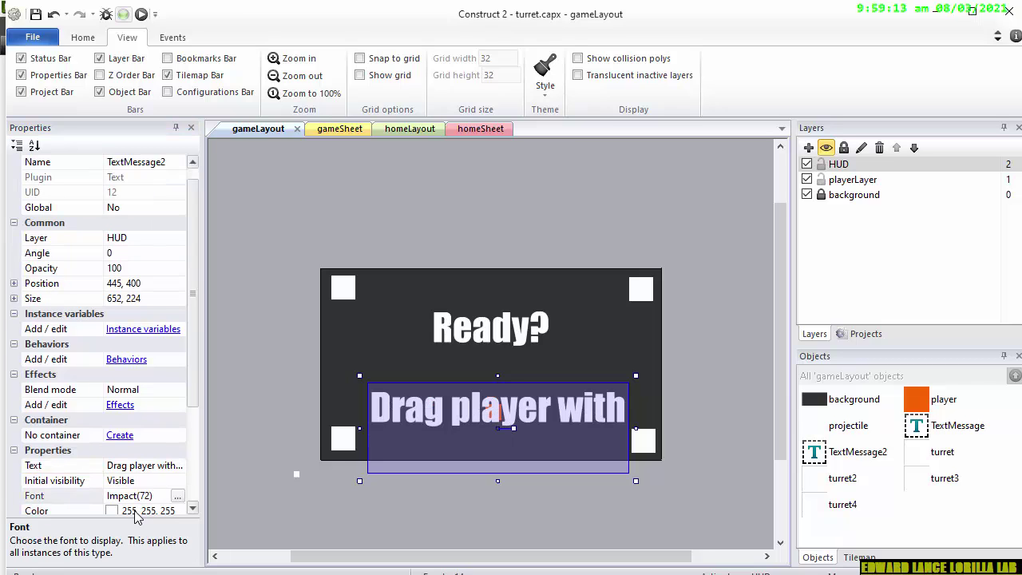
pyautogui.click(175, 497)
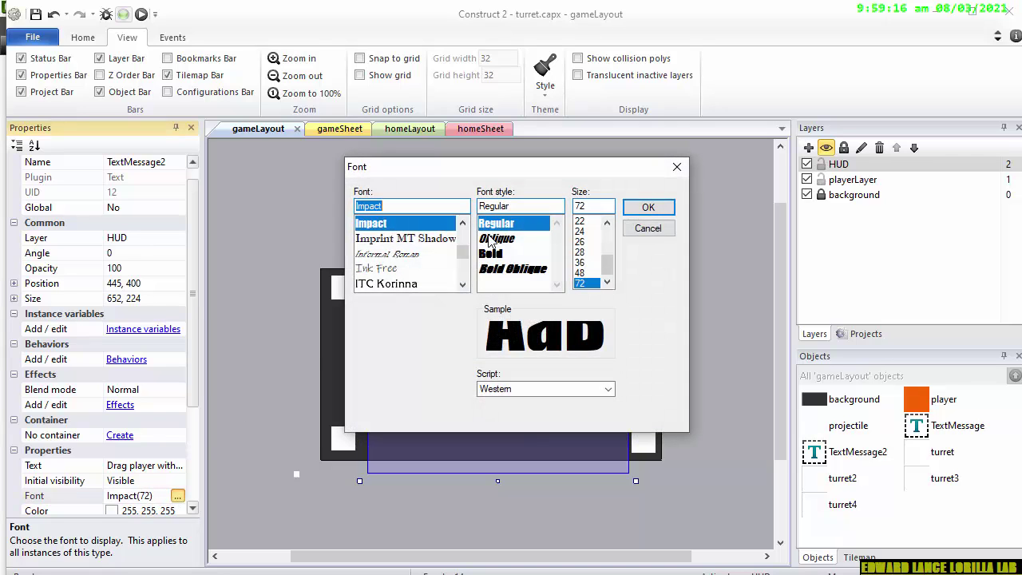
pyautogui.click(580, 252)
pyautogui.click(648, 208)
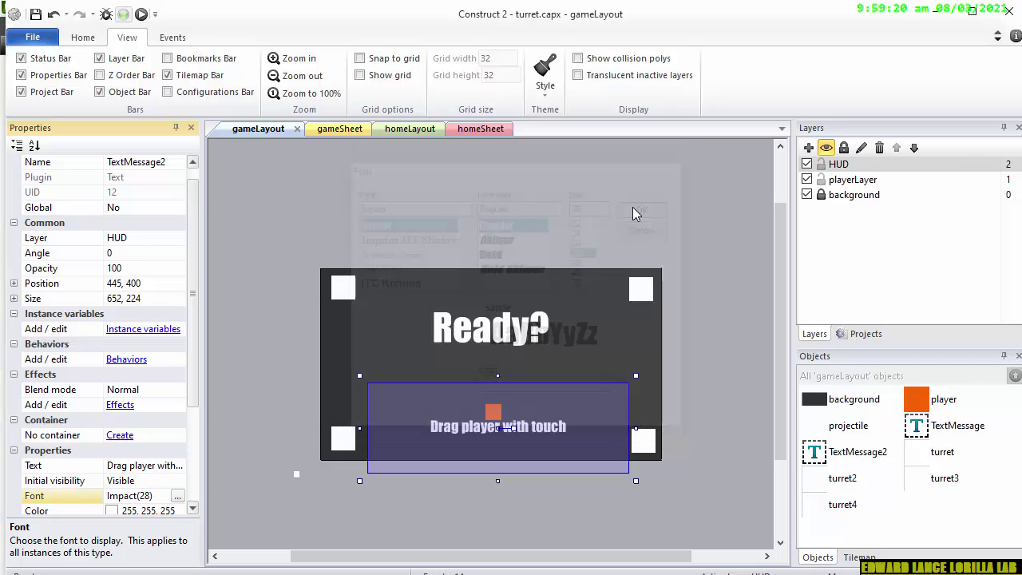
# Set the "Drag player with touch" text's font size to 36 and move the object down to about 433, 442
pyautogui.click(178, 495)
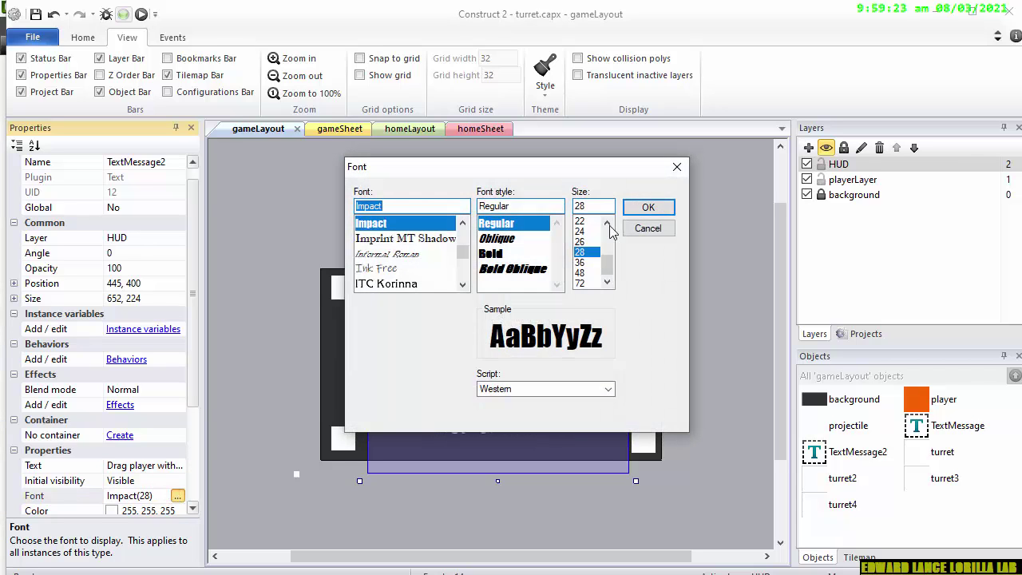
pyautogui.click(580, 263)
pyautogui.click(649, 207)
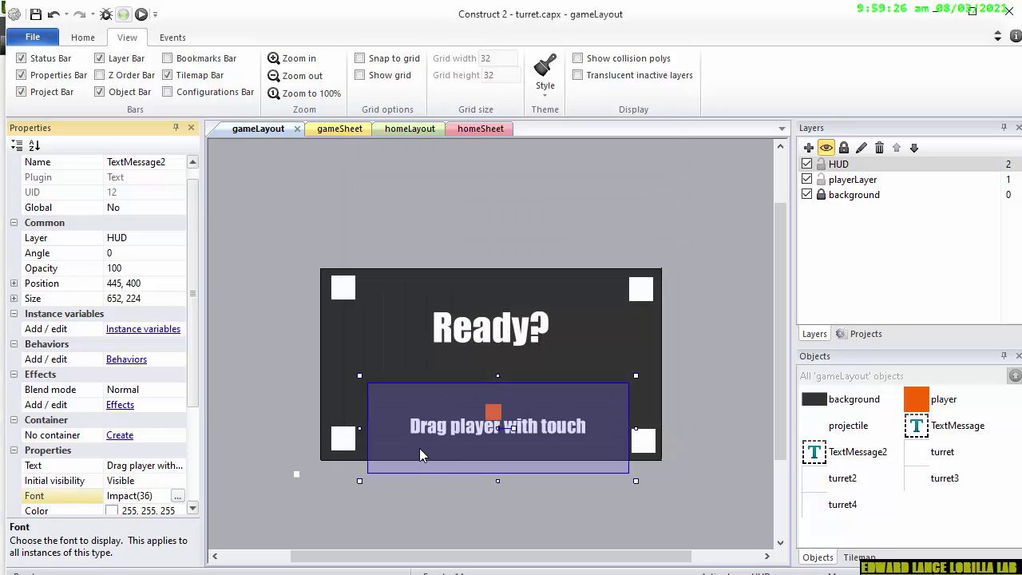
pyautogui.moveTo(432, 427)
pyautogui.mouseDown()
pyautogui.moveTo(419, 440)
pyautogui.moveTo(427, 444)
pyautogui.mouseUp()
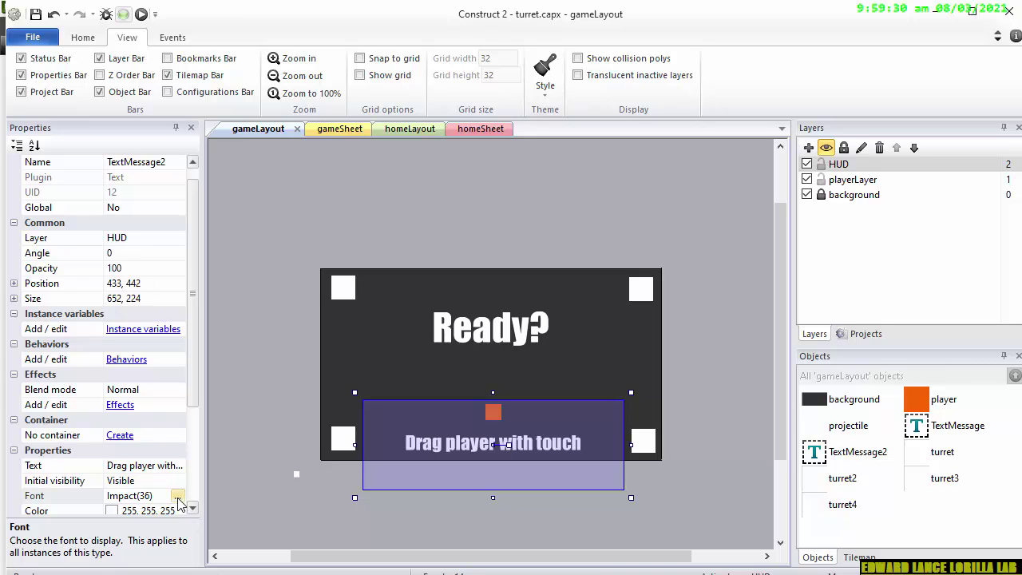
# Set the TextMessage2 text colour to the orange sampled from the player square in the layout (219, 107, 64)
pyautogui.scroll(-2, 190, 510)
pyautogui.click(145, 483)
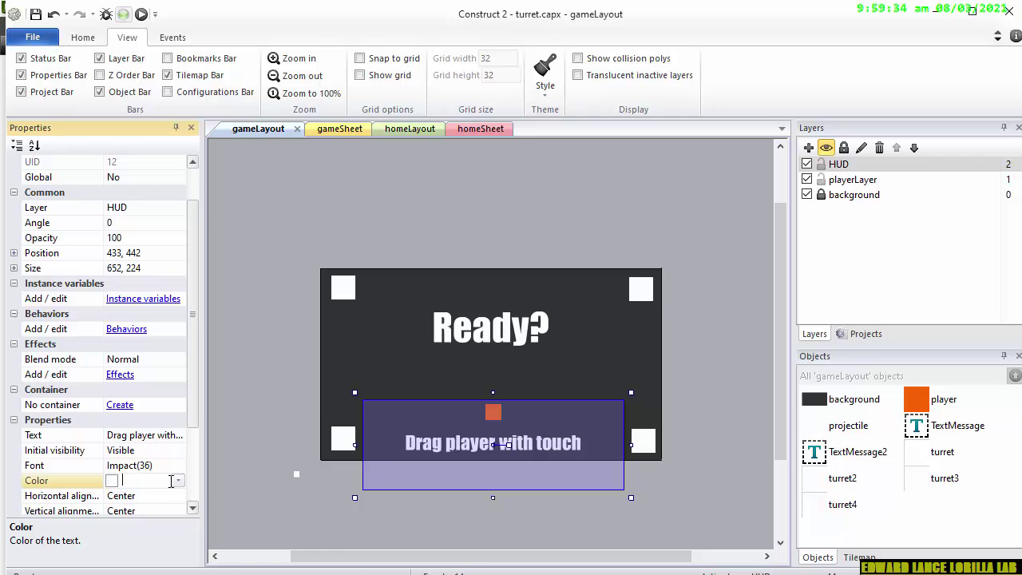
pyautogui.click(180, 482)
pyautogui.click(225, 568)
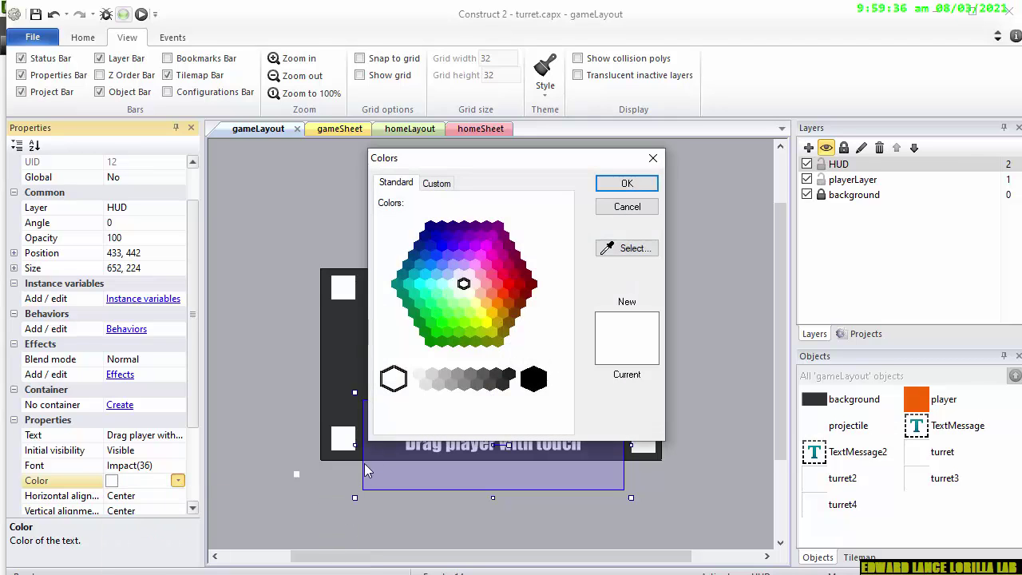
pyautogui.click(628, 249)
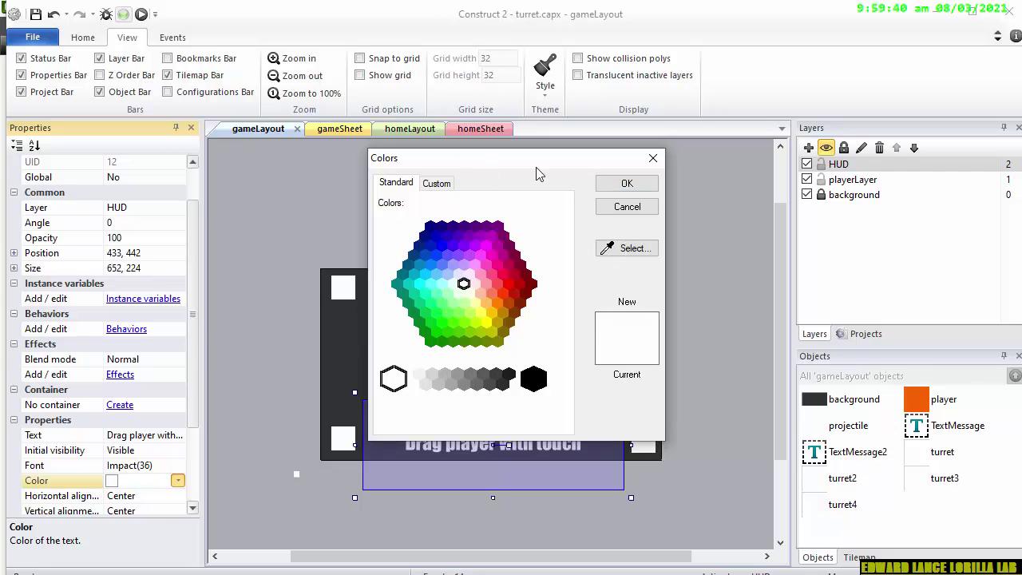
pyautogui.moveTo(537, 160); pyautogui.dragTo(792, 177)
pyautogui.click(885, 267)
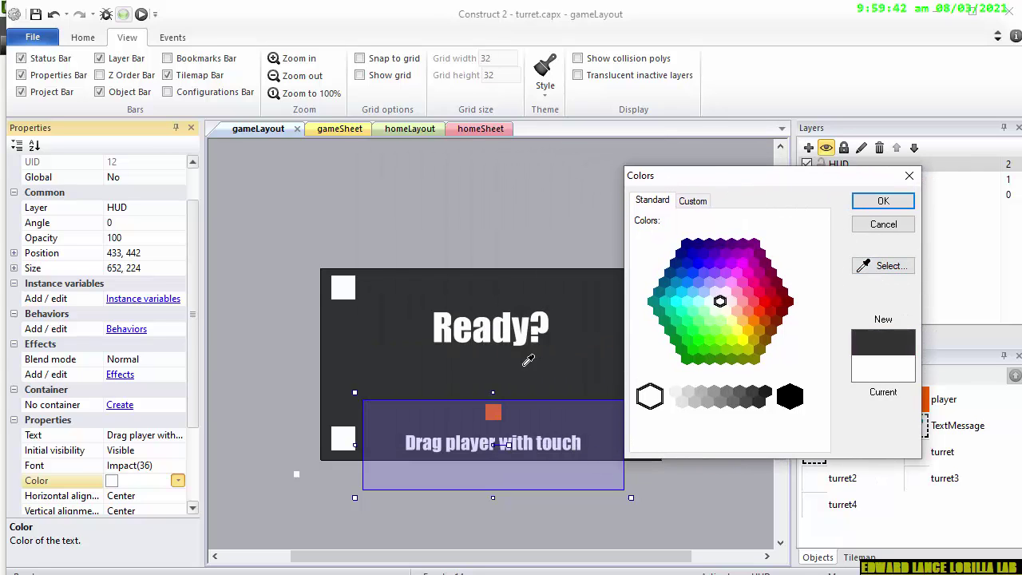
pyautogui.click(498, 407)
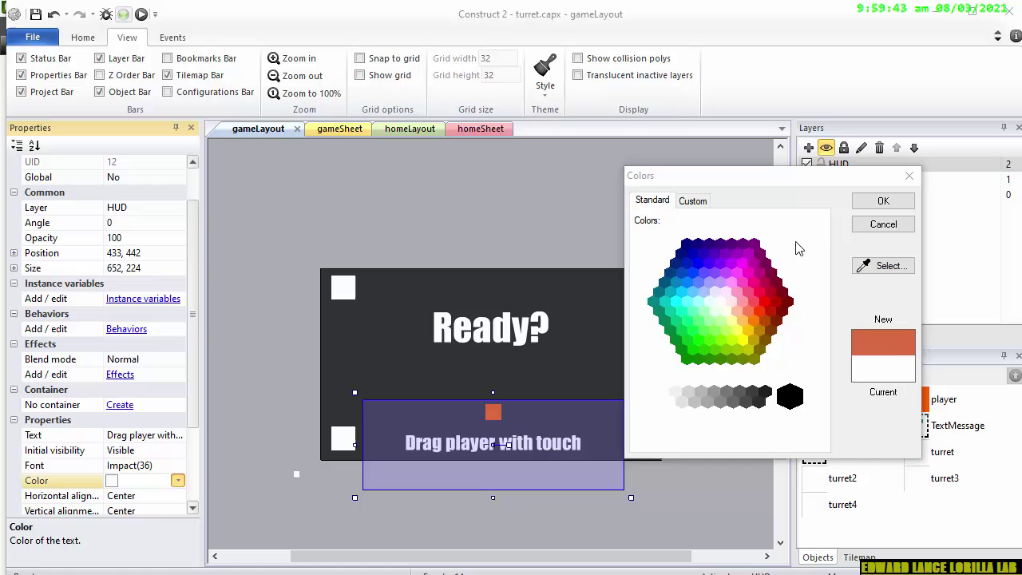
pyautogui.click(883, 200)
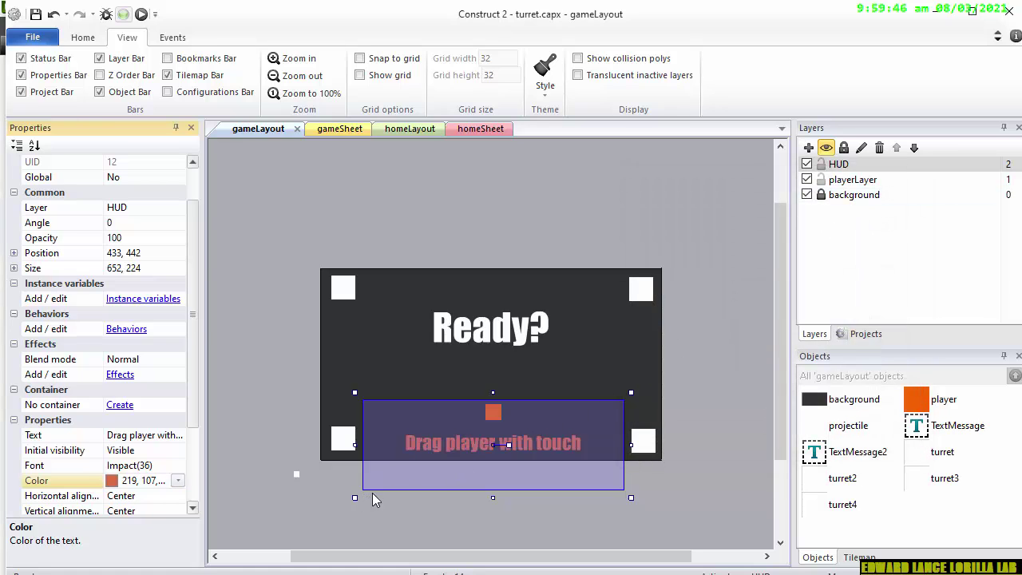
# Change the TextMessage2 text to "Drag player and avoid bullets" and return to gameLayout
pyautogui.click(338, 129)
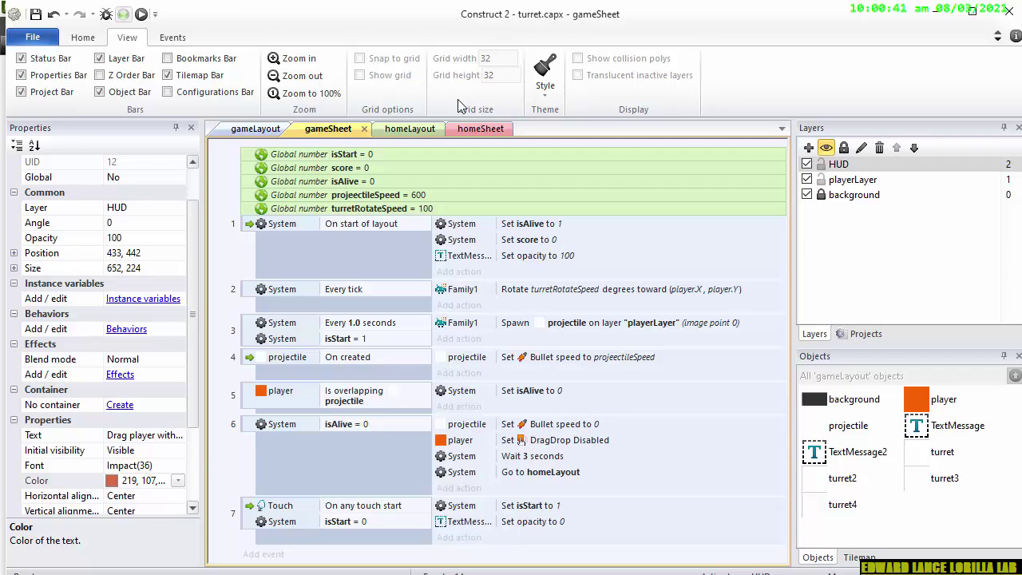
pyautogui.click(159, 435)
pyautogui.click(160, 434)
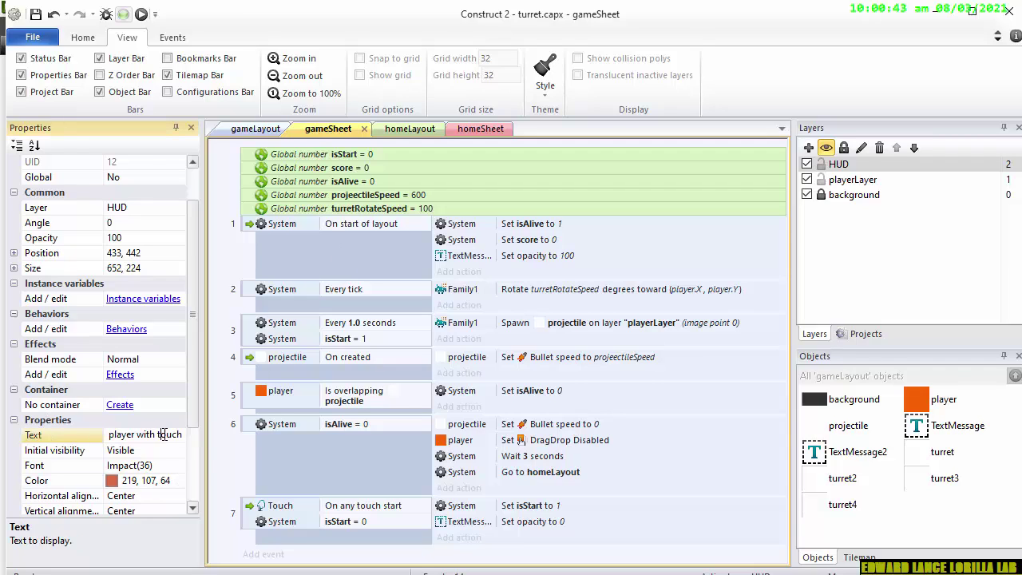
pyautogui.hotkey('shift', 'End')
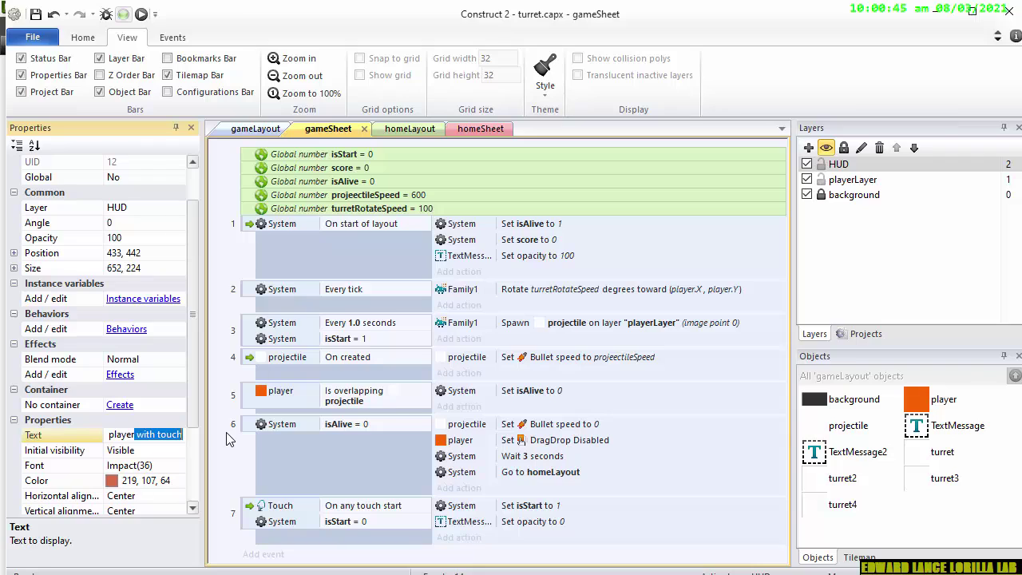
pyautogui.write('and avoid bu')
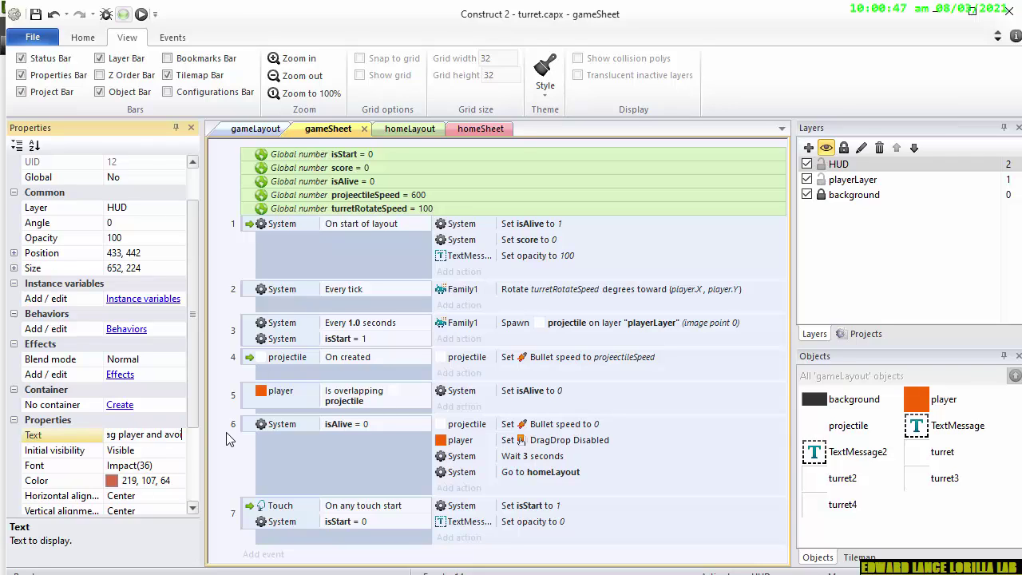
pyautogui.write('llets')
pyautogui.click(241, 127)
pyautogui.rightClick(381, 328)
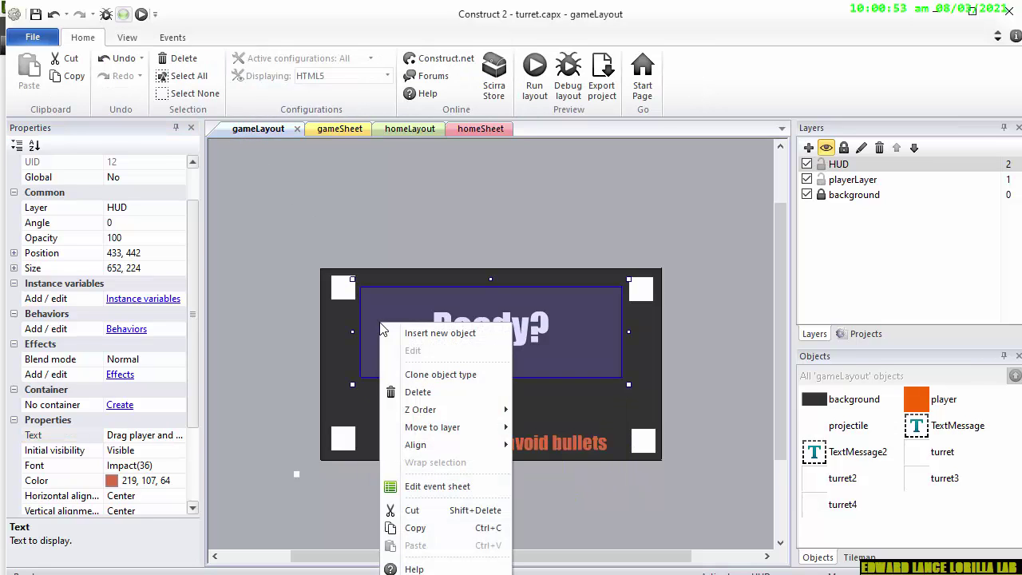
pyautogui.click(387, 320)
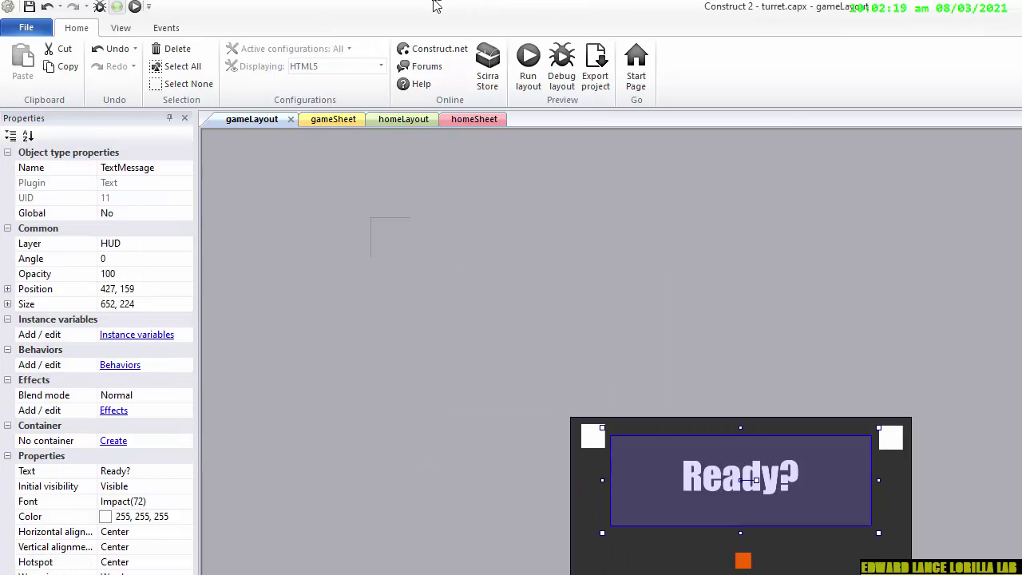
pyautogui.doubleClick(437, 5)
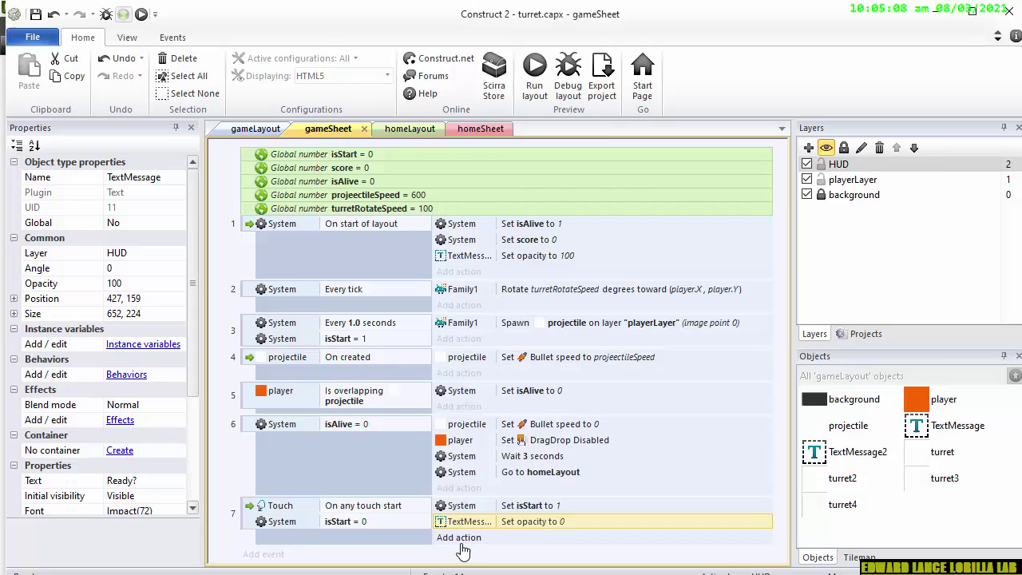
# Add a TextMessage2 Set opacity action with value 0 to the On any touch start event and widen the action object column
pyautogui.click(461, 537)
pyautogui.doubleClick(651, 288)
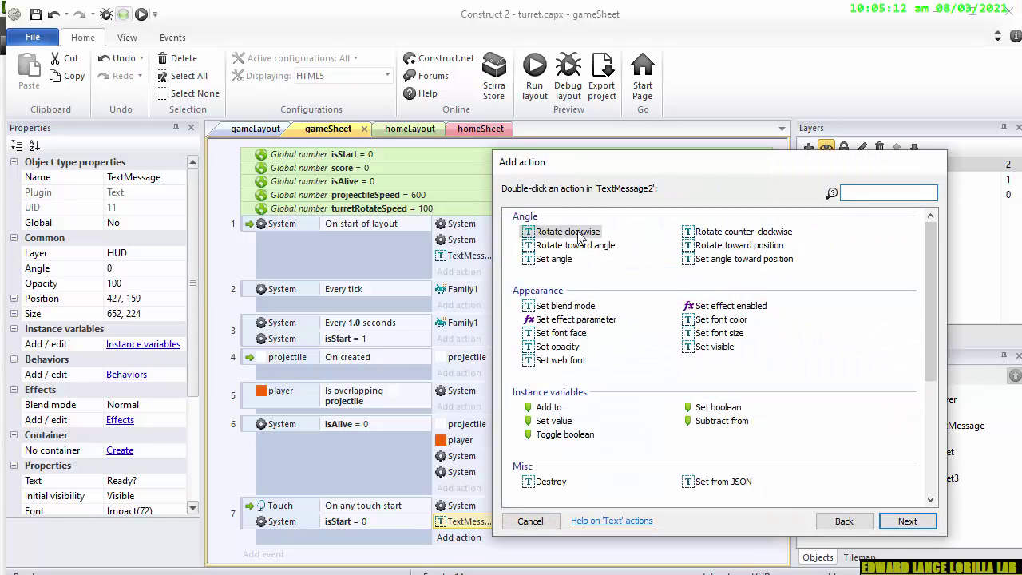
pyautogui.write('op')
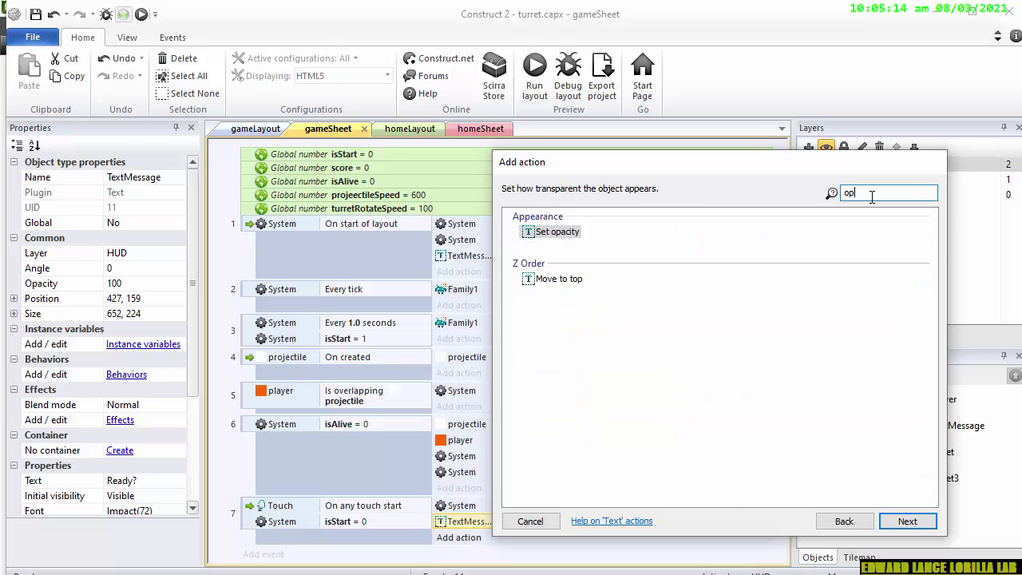
pyautogui.doubleClick(558, 231)
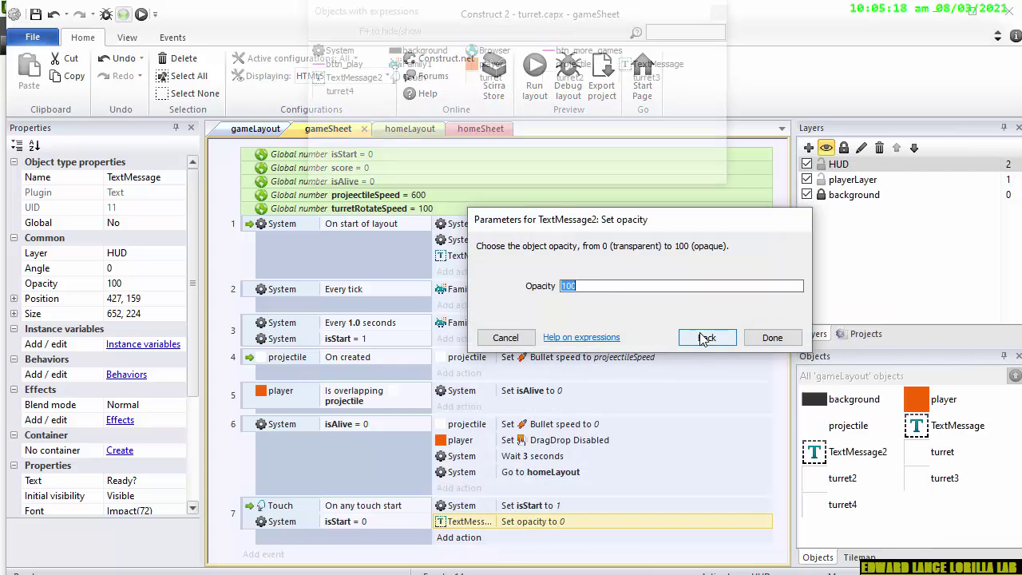
pyautogui.press('Return')
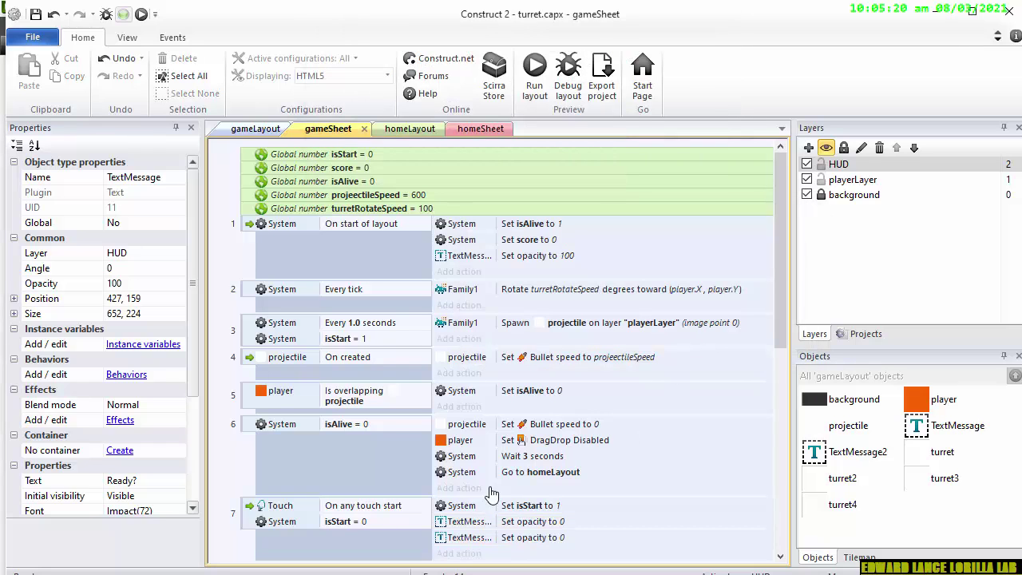
pyautogui.moveTo(495, 506); pyautogui.dragTo(548, 509)
# Add a System Wait action of 2 seconds to the isAlive = 0 event
pyautogui.click(606, 507)
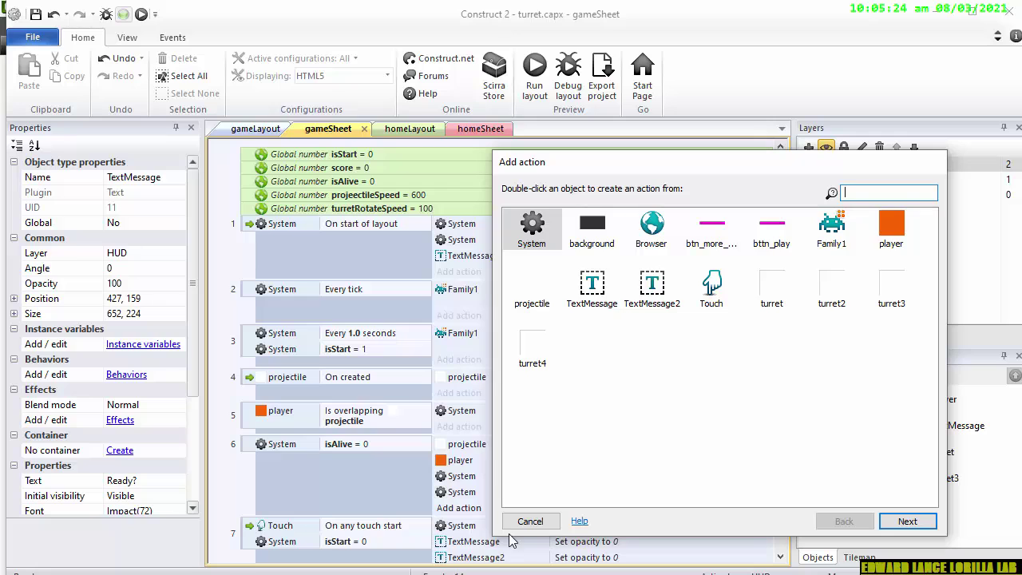
pyautogui.doubleClick(533, 228)
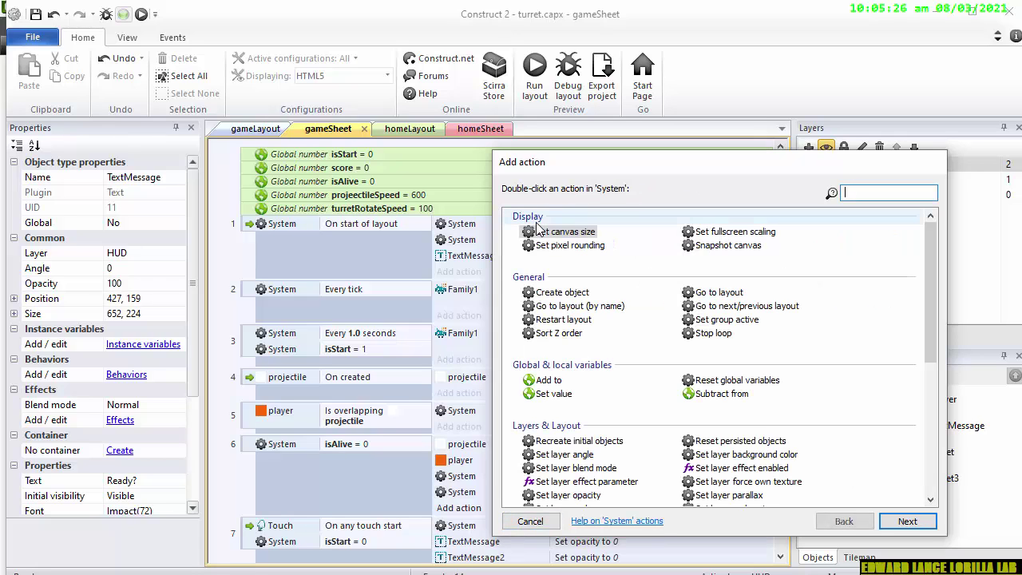
pyautogui.write('wa')
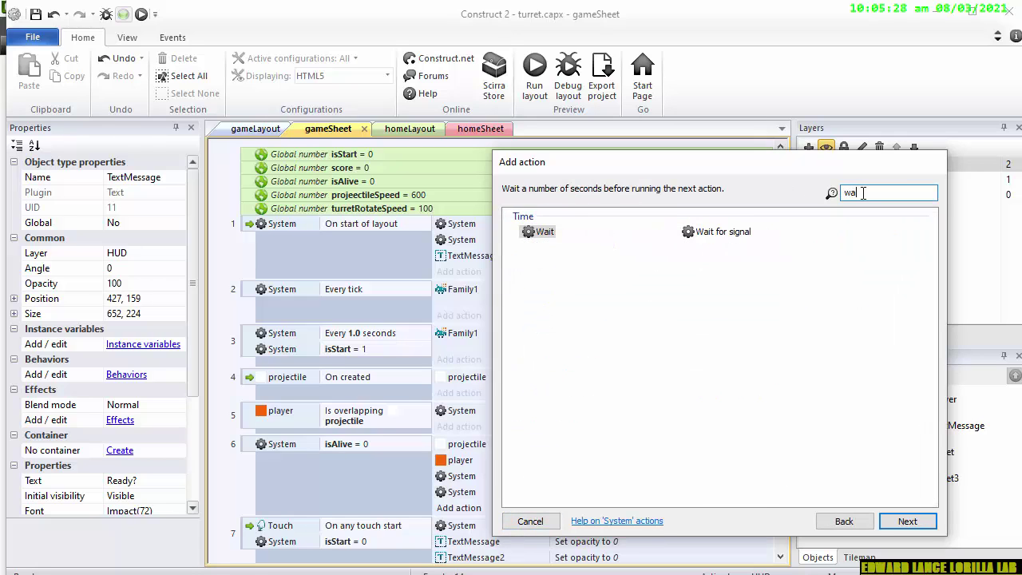
pyautogui.doubleClick(540, 240)
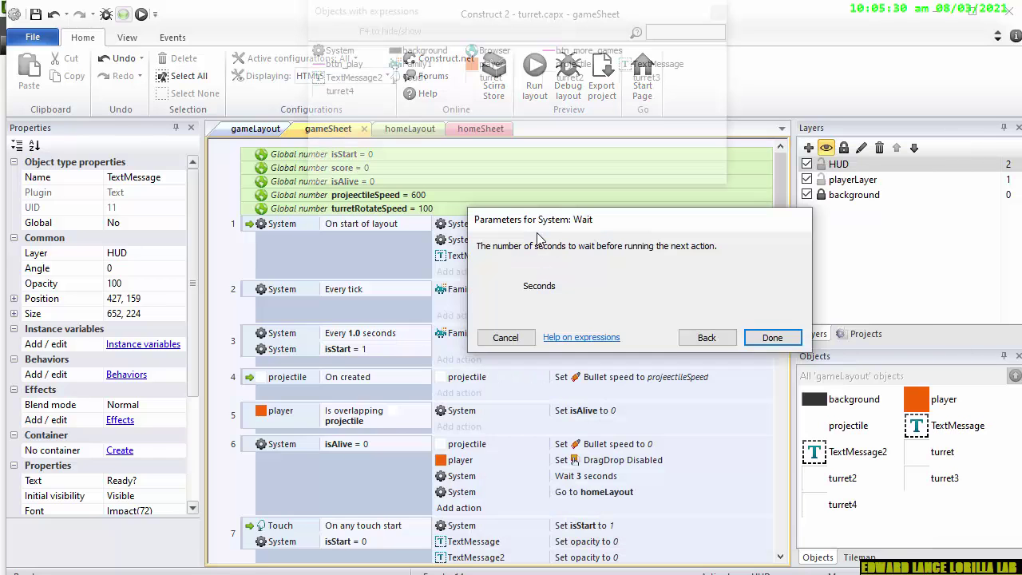
pyautogui.write('2')
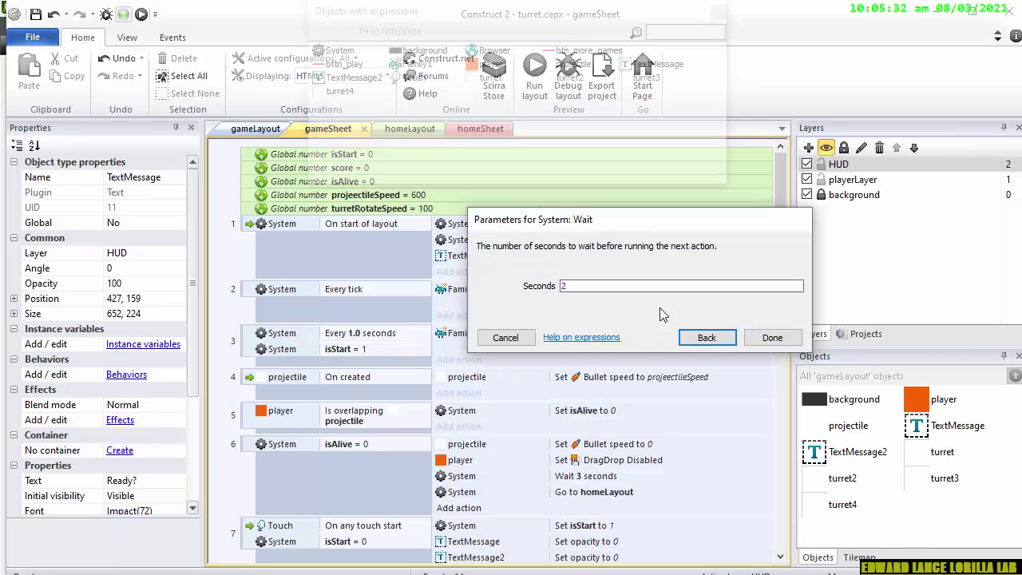
pyautogui.click(769, 337)
pyautogui.scroll(-4, 783, 258)
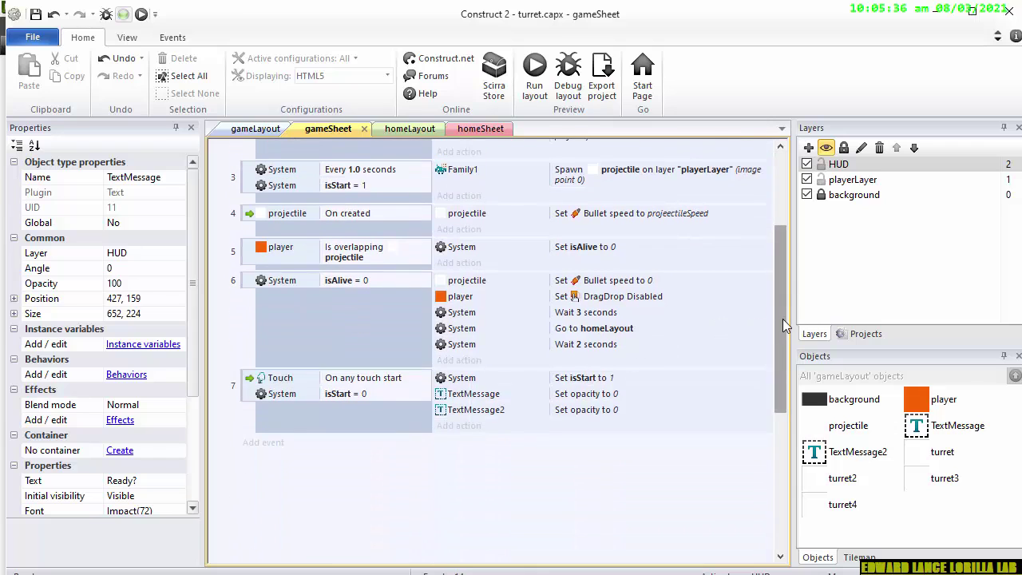
pyautogui.moveTo(783, 318); pyautogui.dragTo(784, 273)
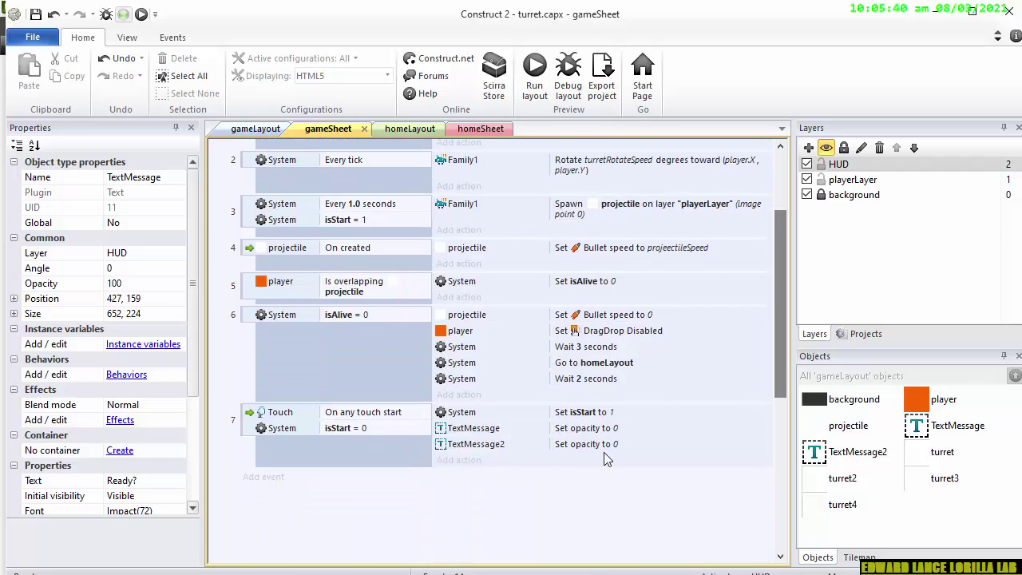
pyautogui.doubleClick(594, 484)
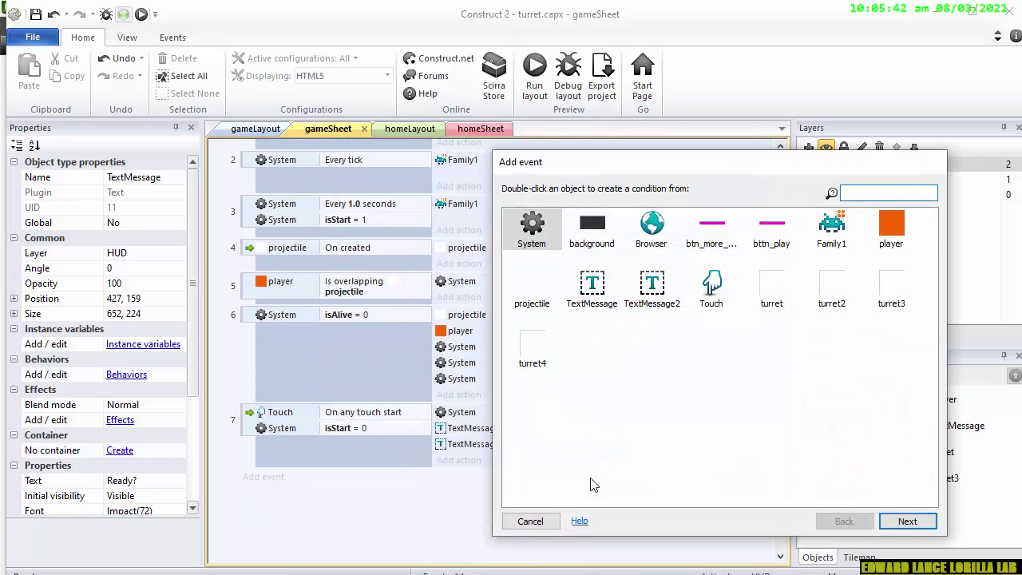
pyautogui.click(549, 504)
pyautogui.click(528, 521)
# Move the 2-second Wait action into the On any touch start event, between the TextMessage and TextMessage2 opacity actions
pyautogui.rightClick(521, 326)
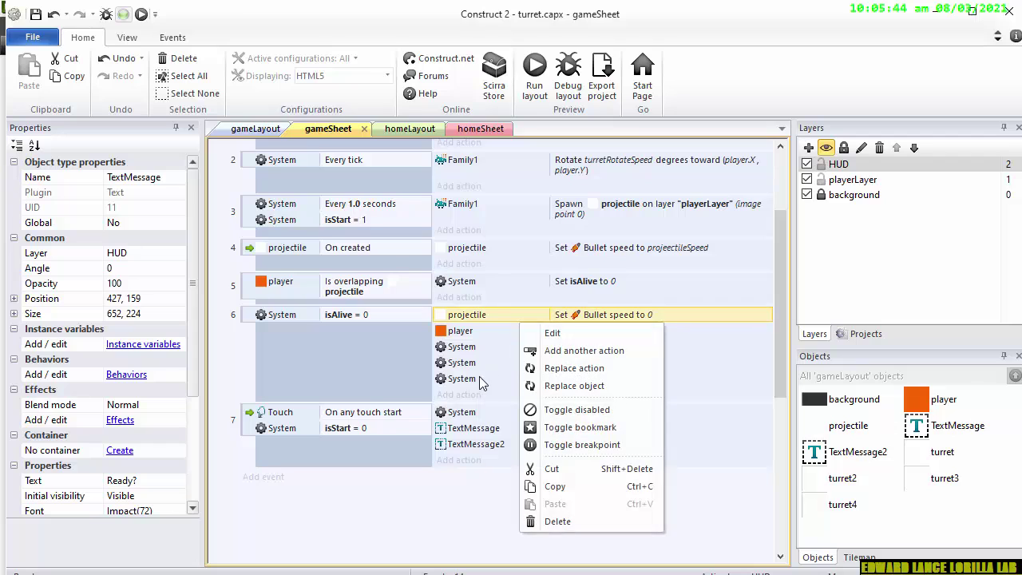
pyautogui.click(463, 381)
pyautogui.moveTo(461, 408); pyautogui.dragTo(460, 456)
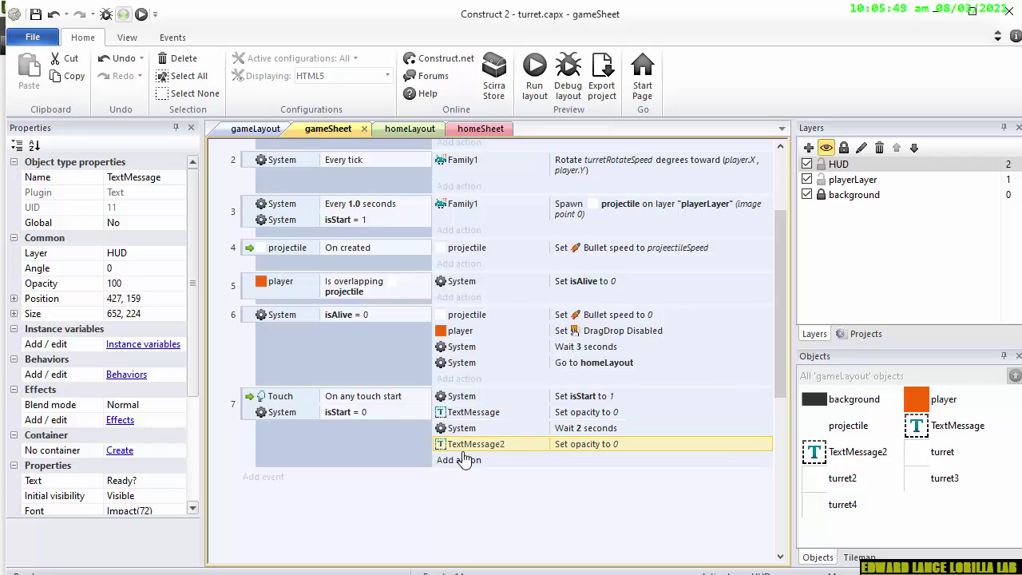
pyautogui.click(591, 496)
pyautogui.scroll(3, 777, 344)
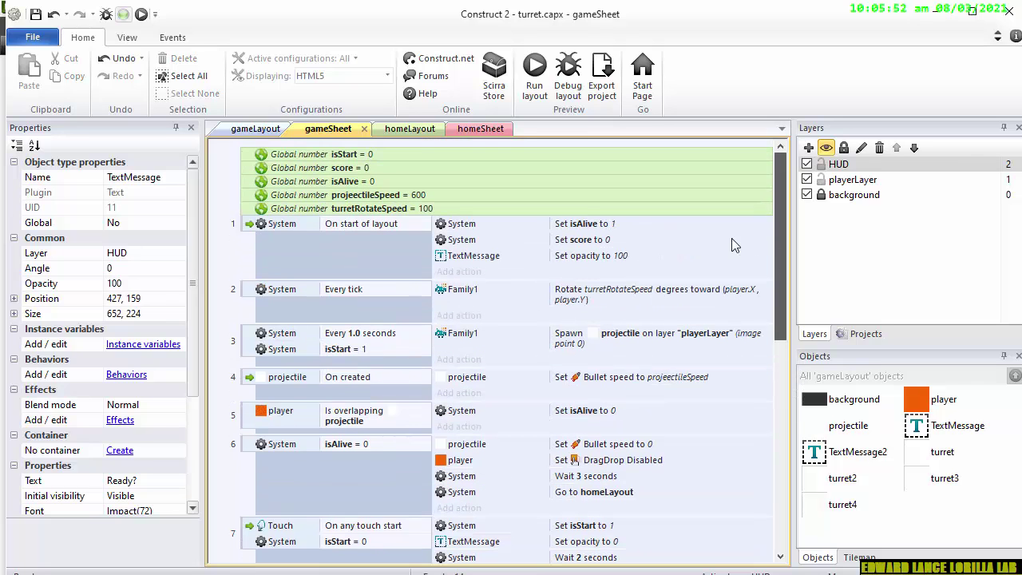
pyautogui.click(444, 273)
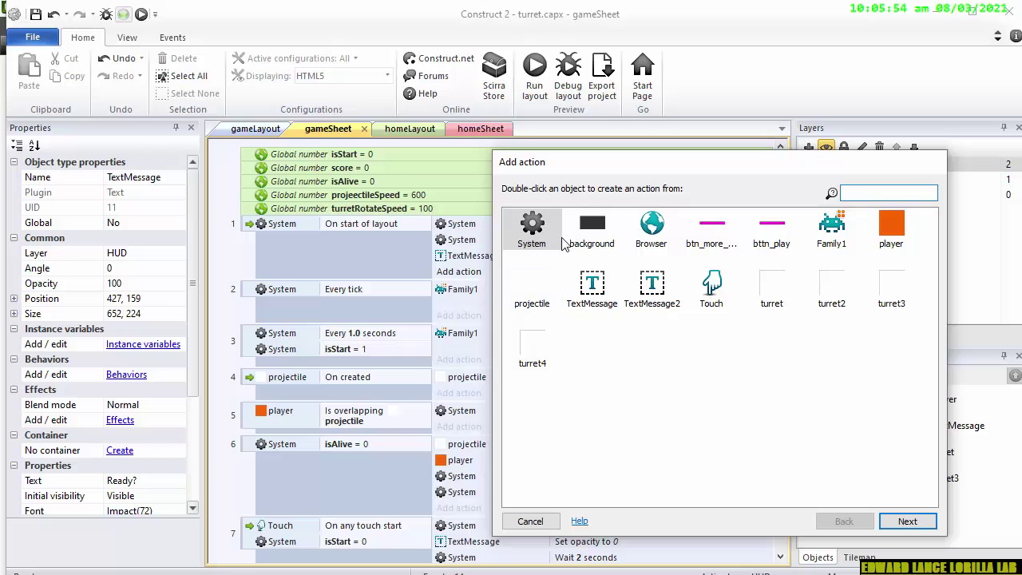
pyautogui.doubleClick(710, 286)
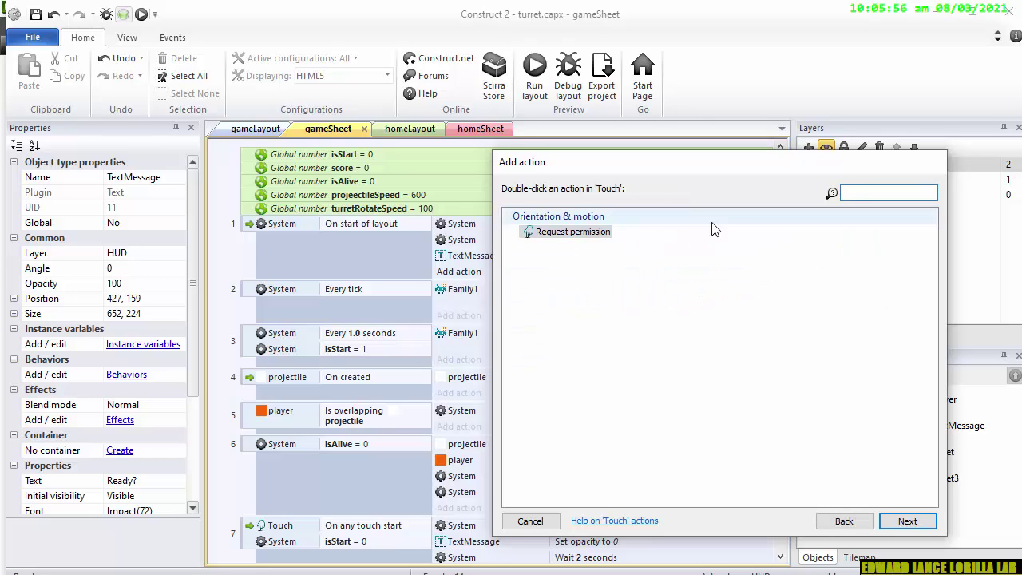
pyautogui.click(537, 520)
# Add a TextMessage2 Set opacity action with value 100 to the On start of layout event
pyautogui.rightClick(466, 288)
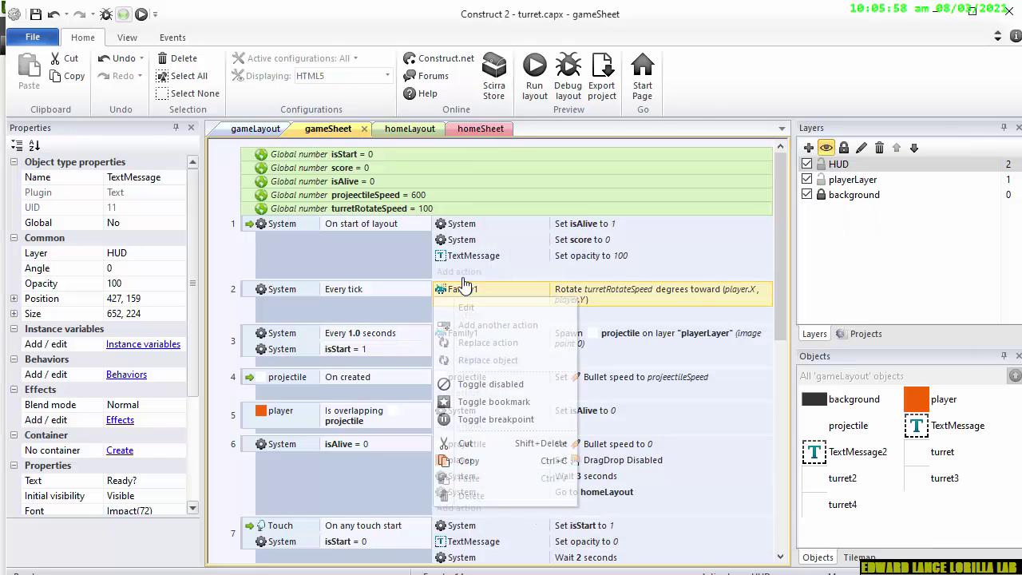
pyautogui.click(497, 325)
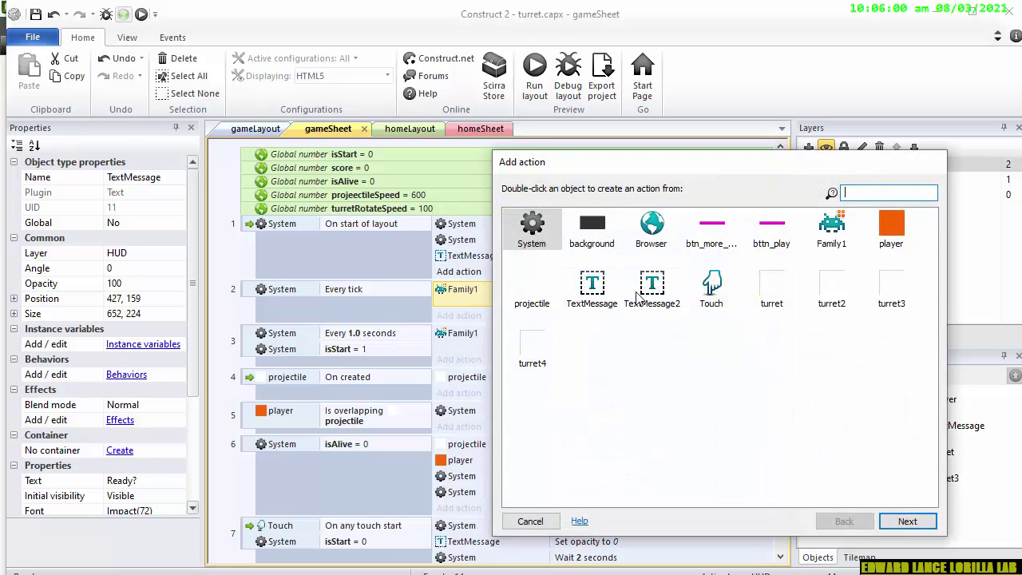
pyautogui.doubleClick(639, 294)
pyautogui.click(779, 232)
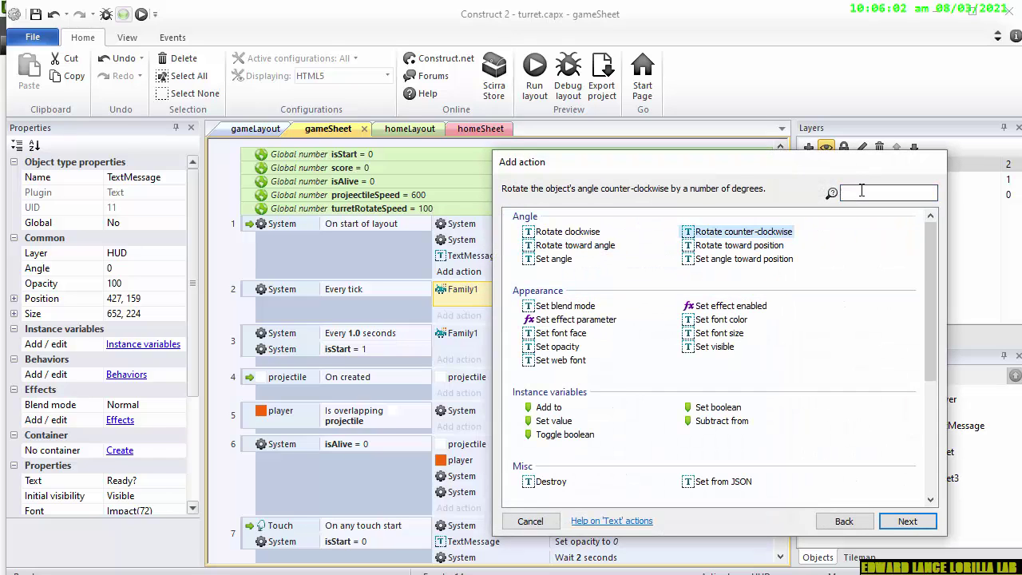
pyautogui.rightClick(860, 191)
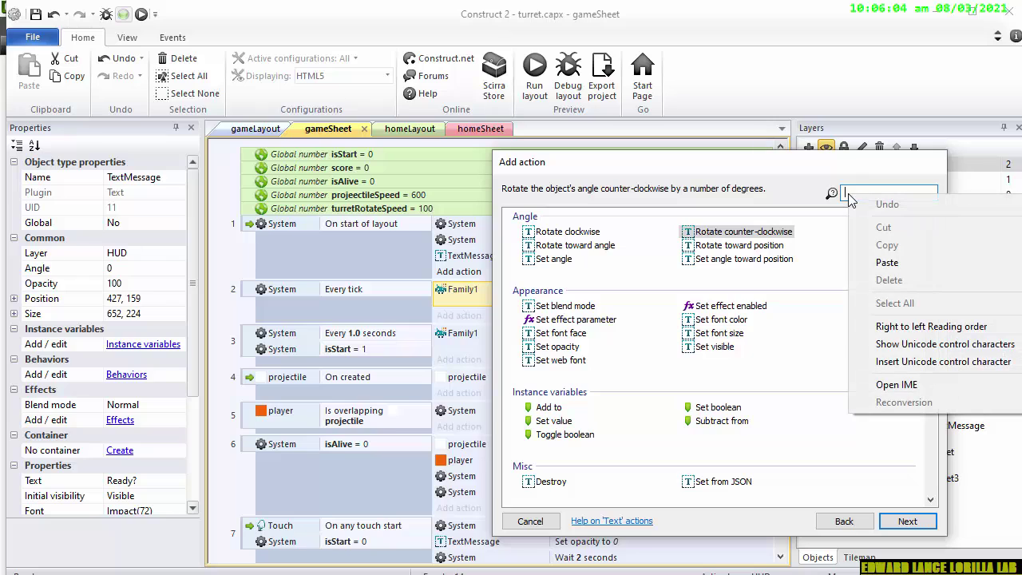
pyautogui.click(847, 192)
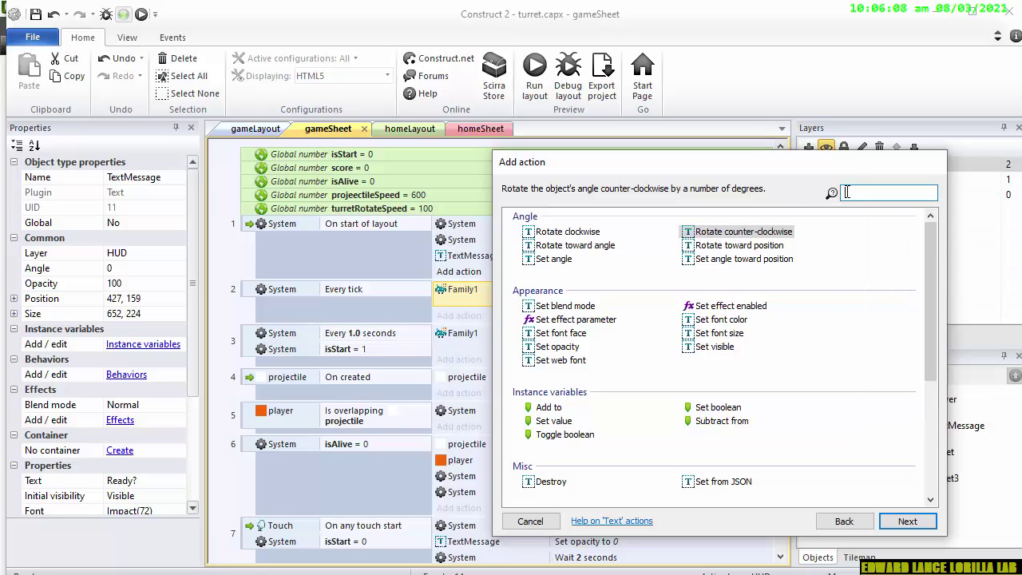
pyautogui.write('te')
pyautogui.press('BackSpace')
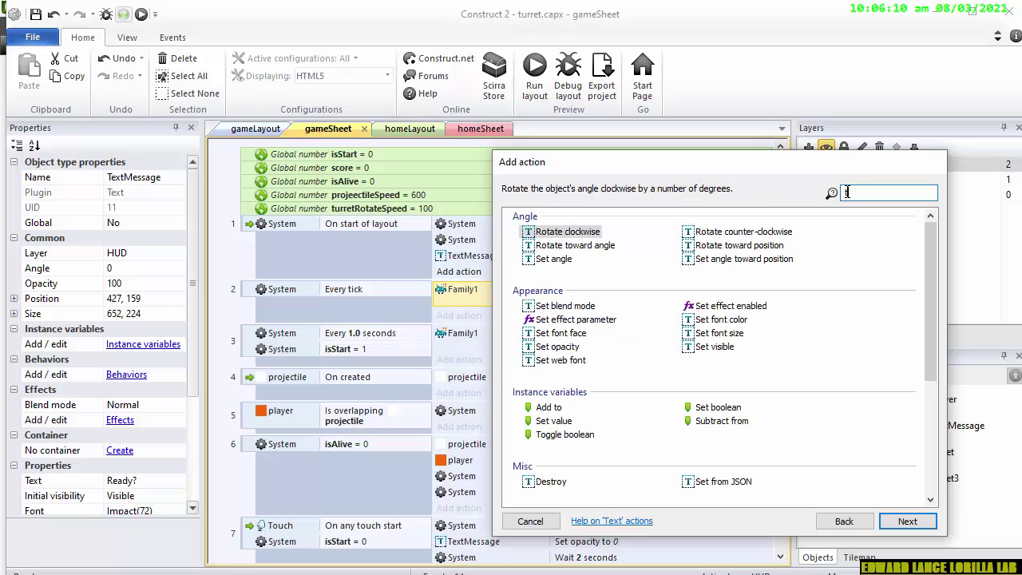
pyautogui.write('op')
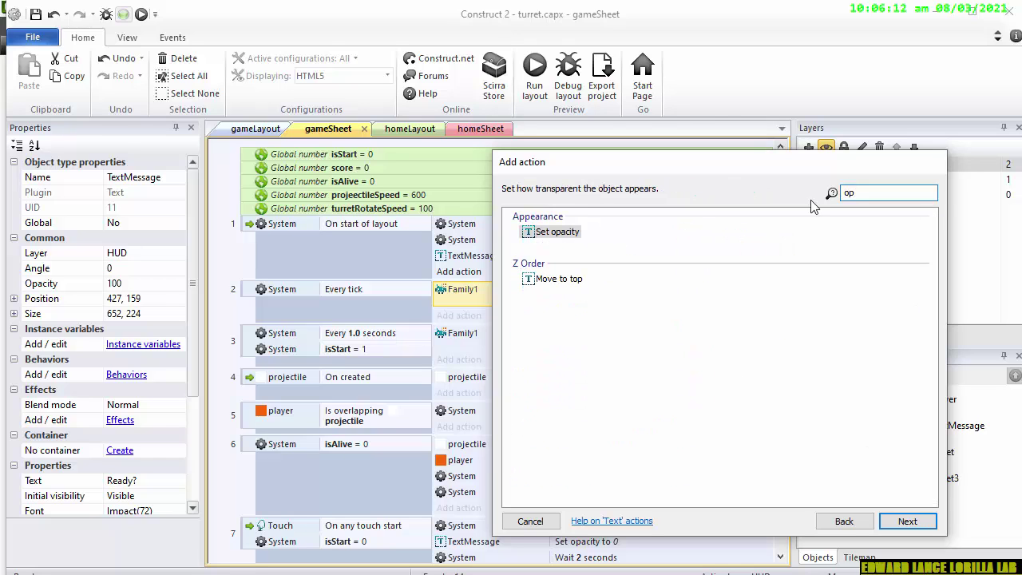
pyautogui.doubleClick(558, 232)
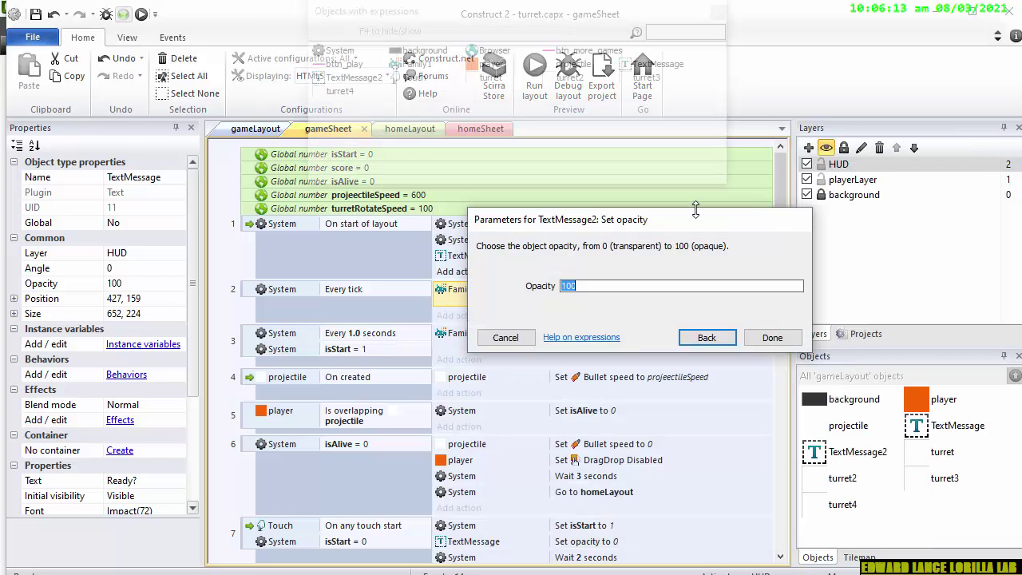
pyautogui.click(772, 337)
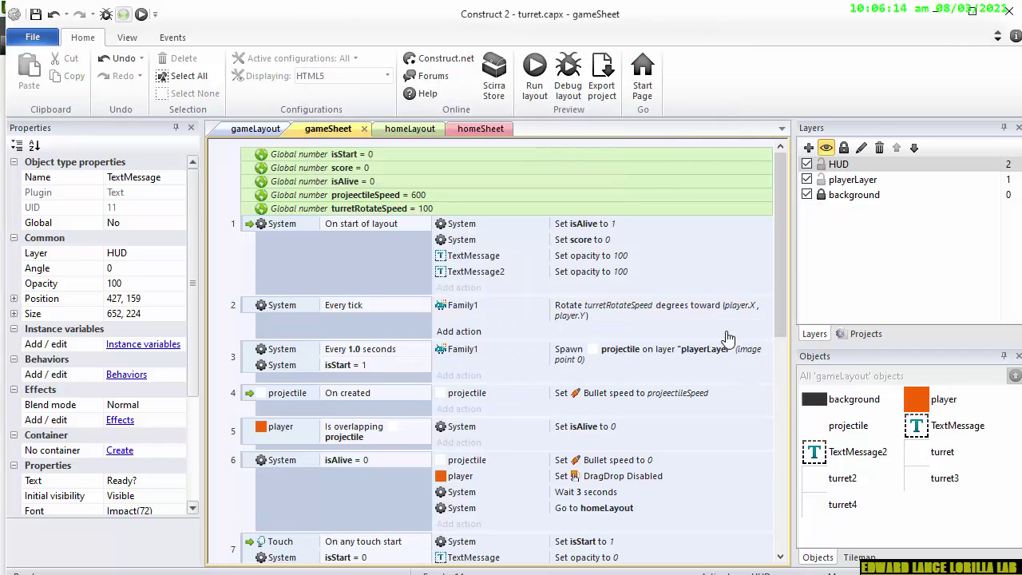
# Add a System Set value action setting isStart to 0 in the On start of layout event
pyautogui.click(465, 291)
pyautogui.doubleClick(532, 224)
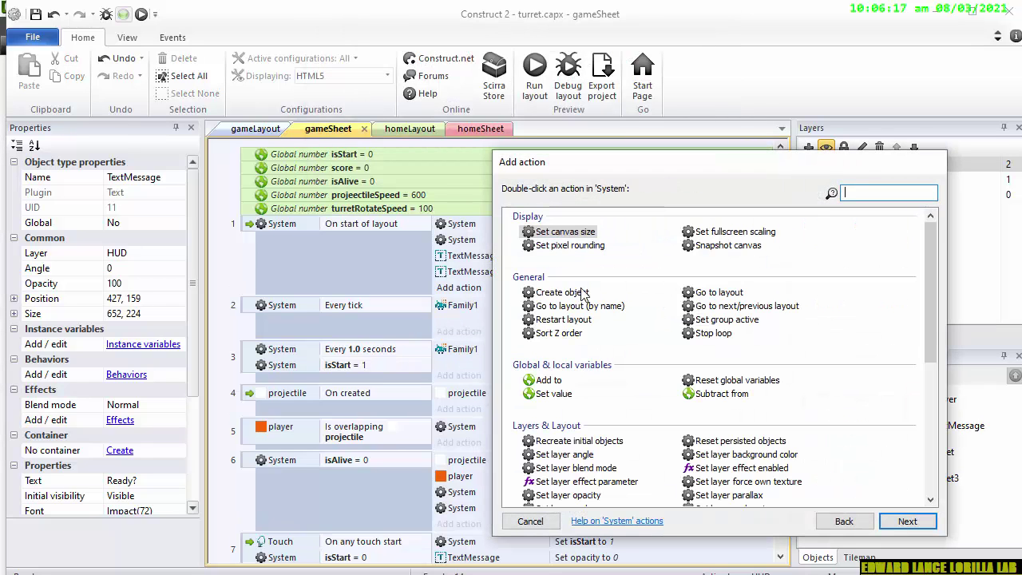
pyautogui.doubleClick(554, 394)
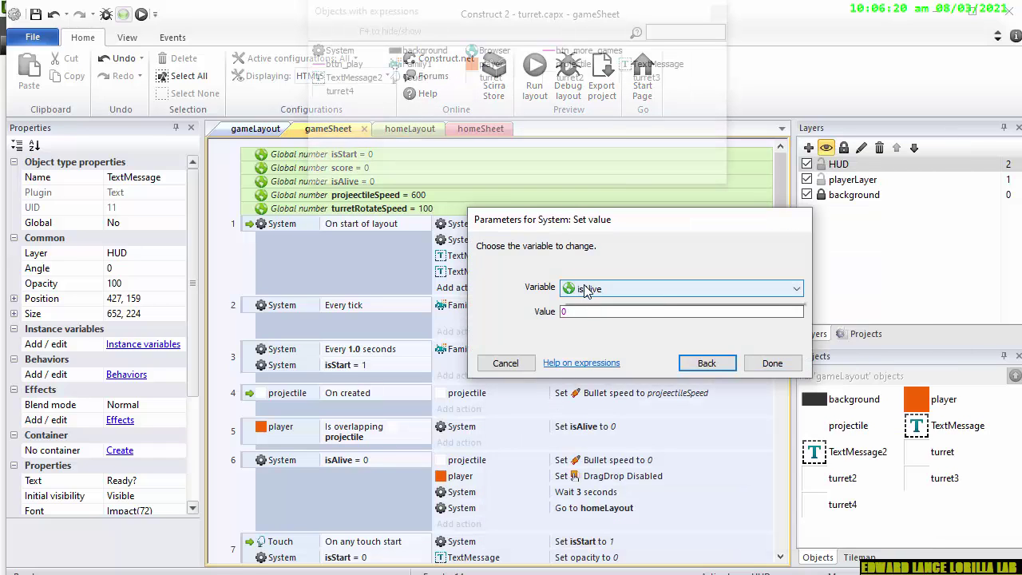
pyautogui.click(589, 289)
pyautogui.click(587, 298)
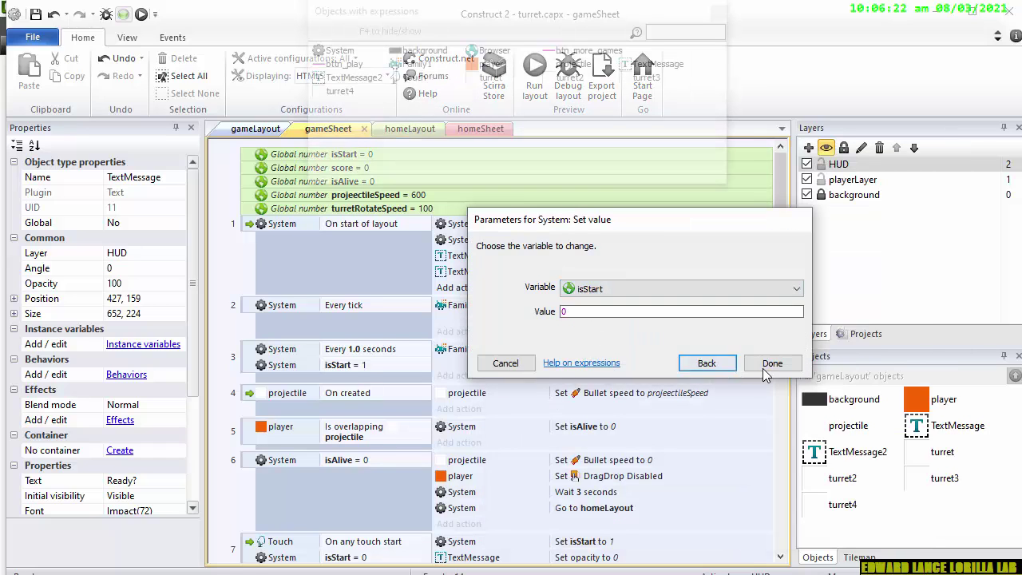